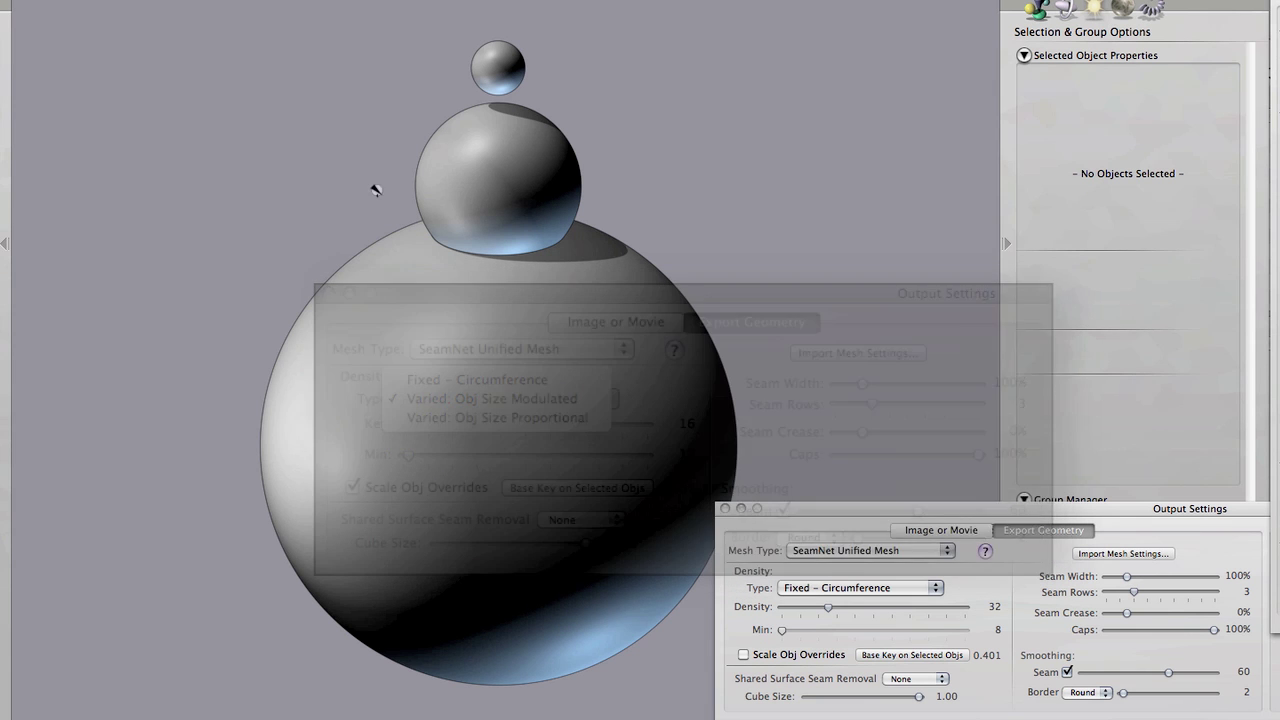
left_click(937, 590)
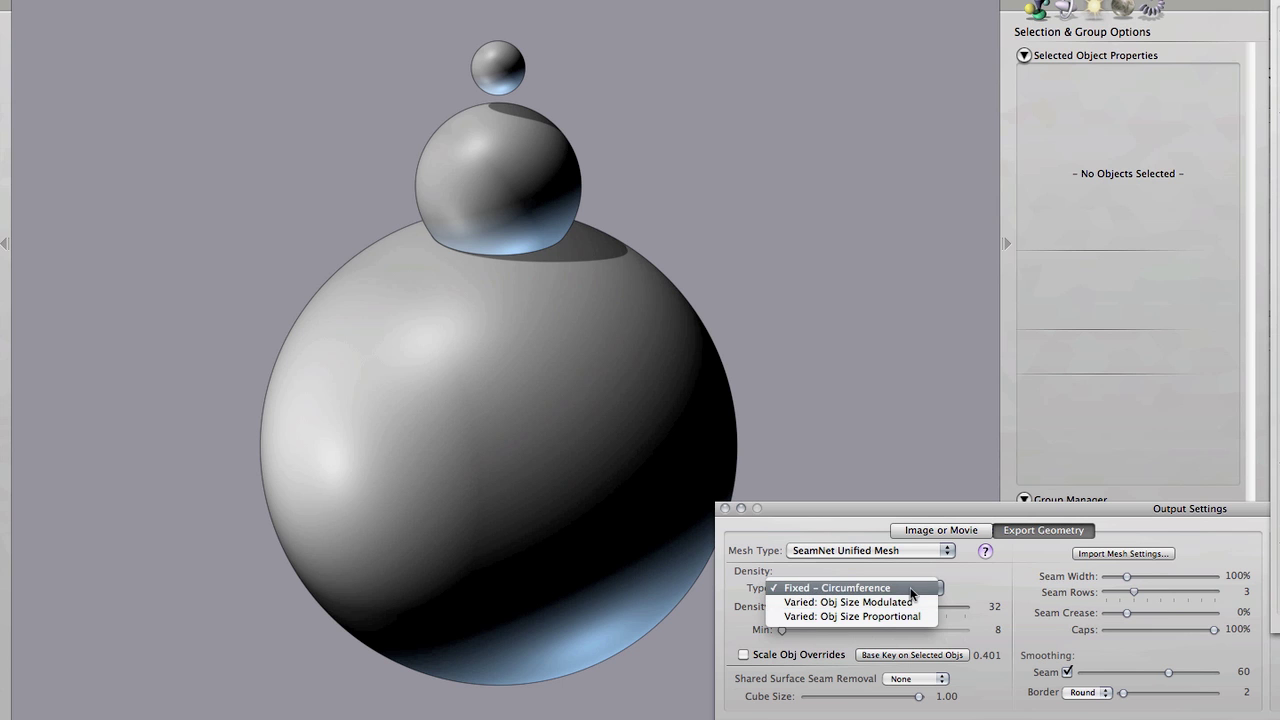
left_click(973, 584)
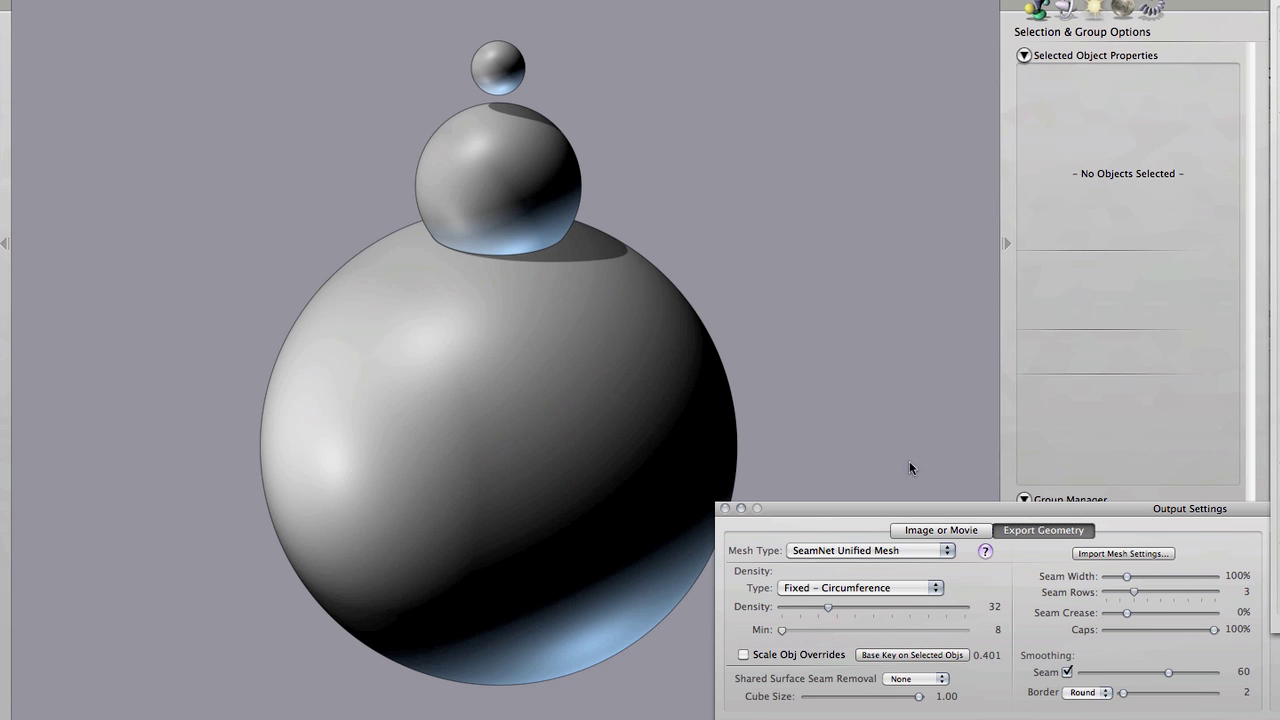
Turn on Display Export Mesh to show the SeamNet wireframe on all three spheres
right_click(797, 153)
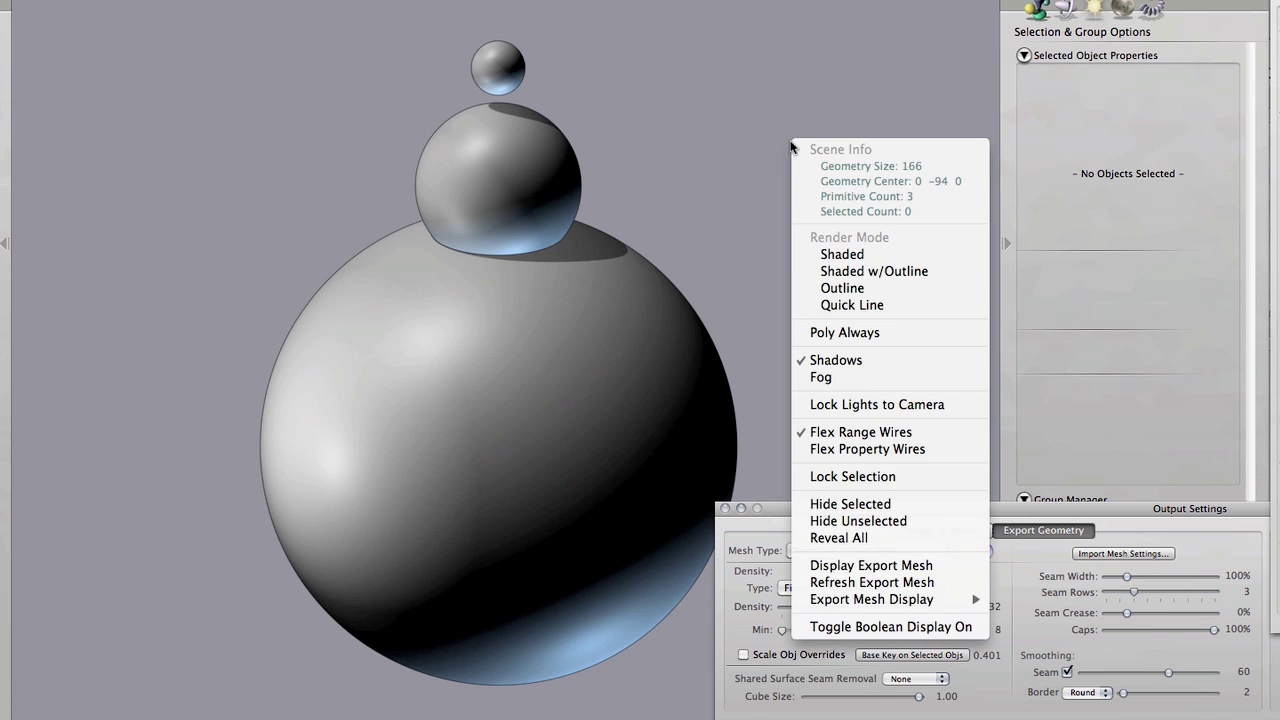
left_click(830, 570)
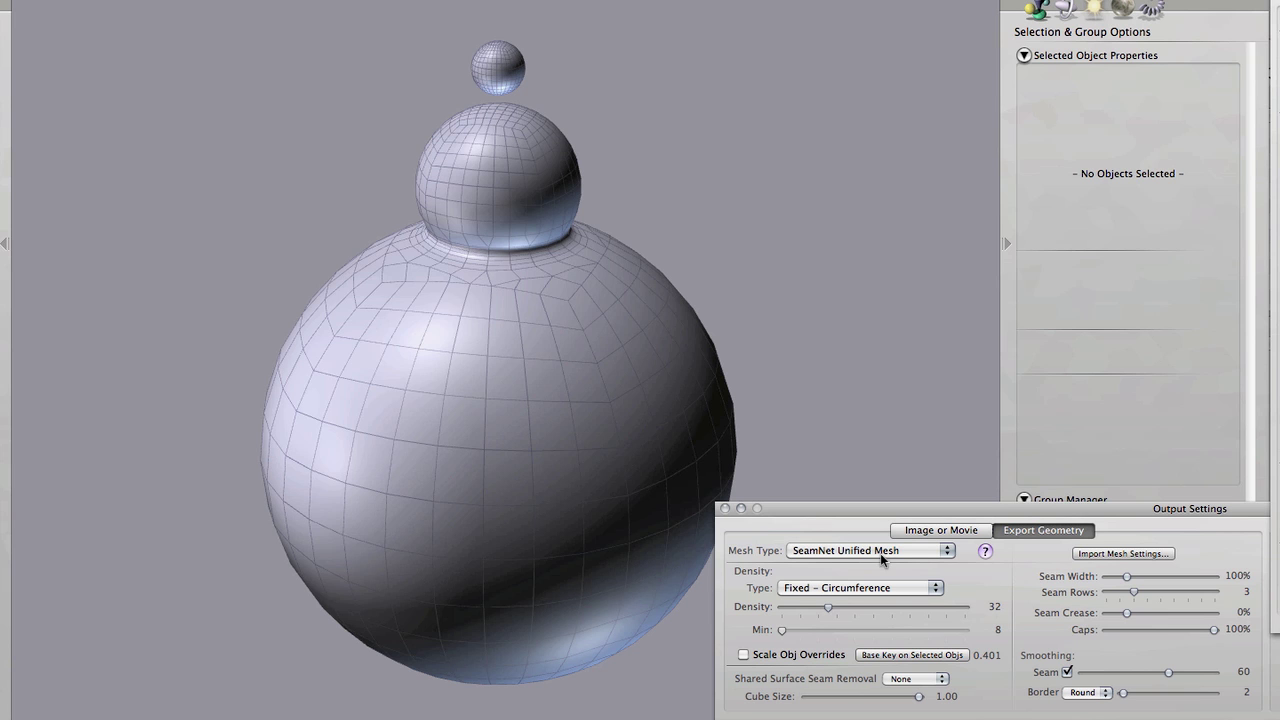
Switch Density Type to Varied: Obj Size Modulated and refresh the export mesh
left_click(932, 587)
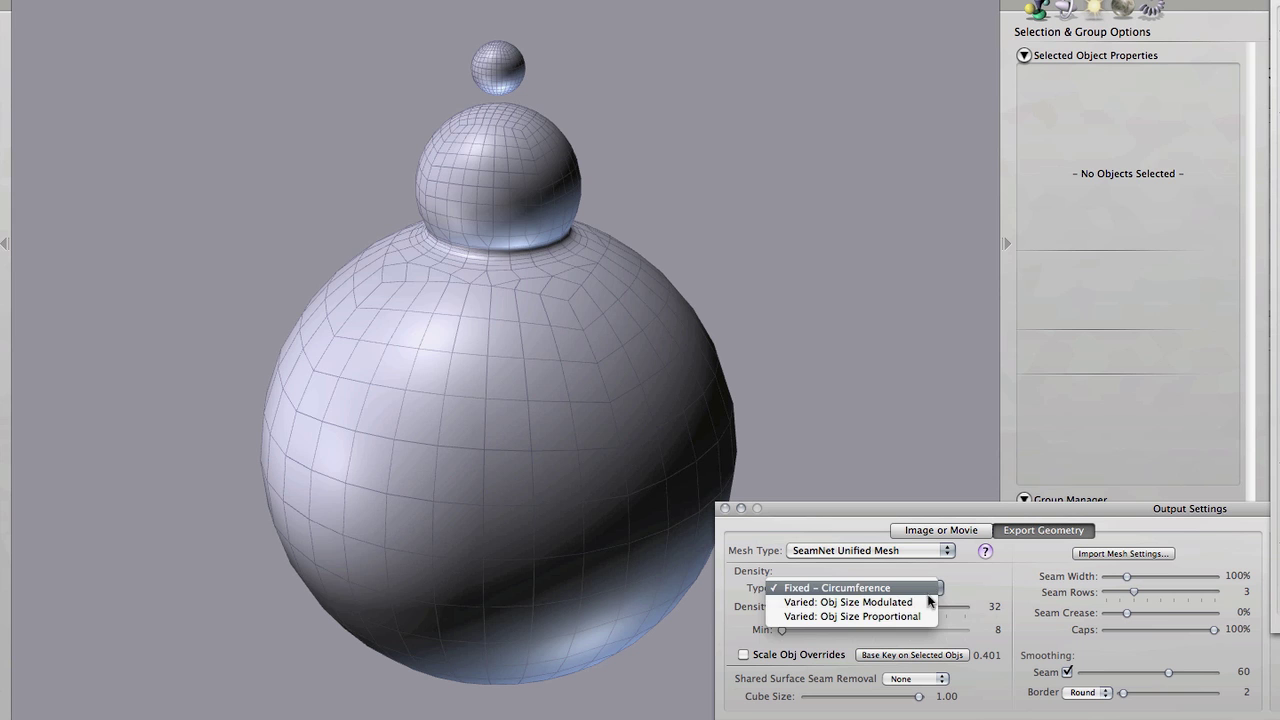
left_click(928, 601)
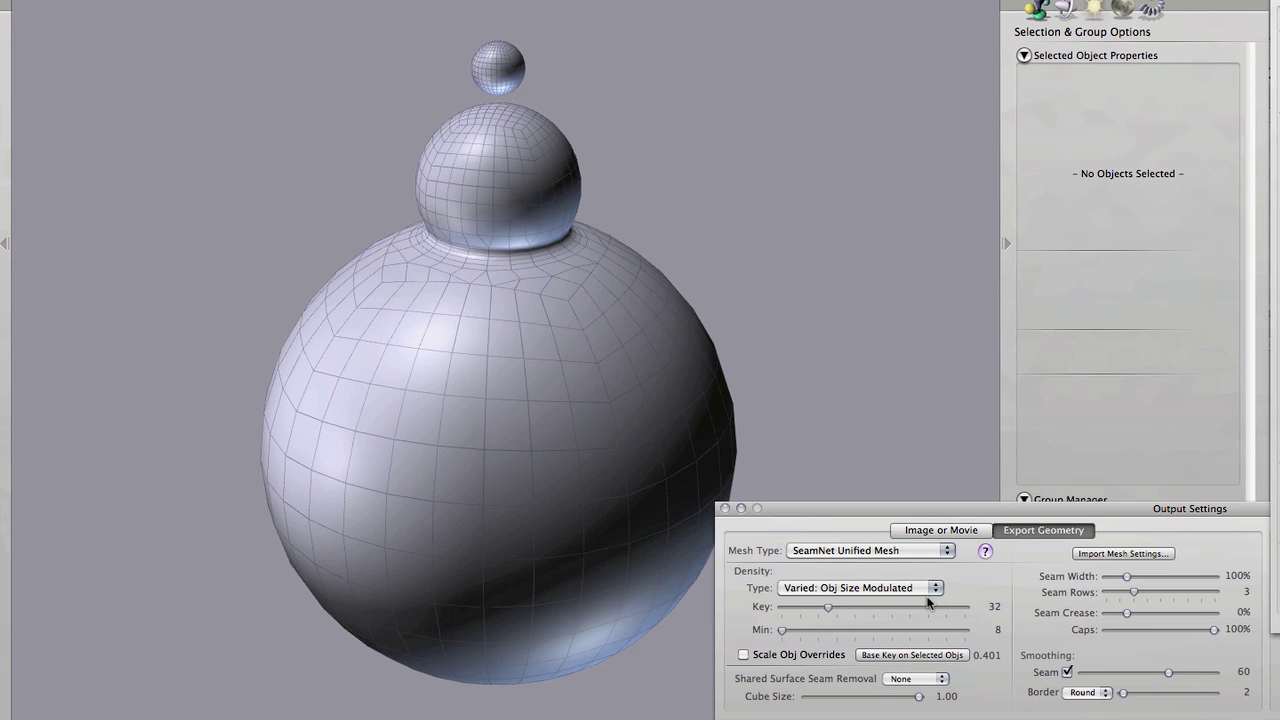
right_click(810, 122)
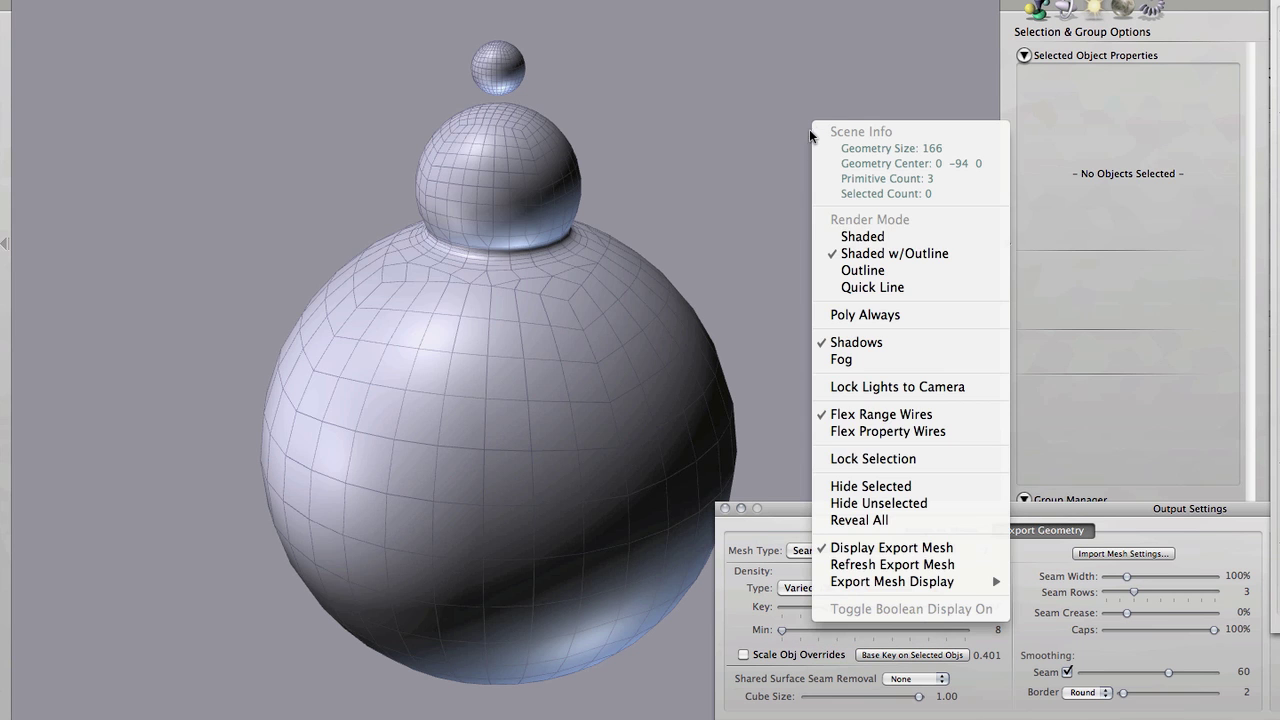
left_click(856, 564)
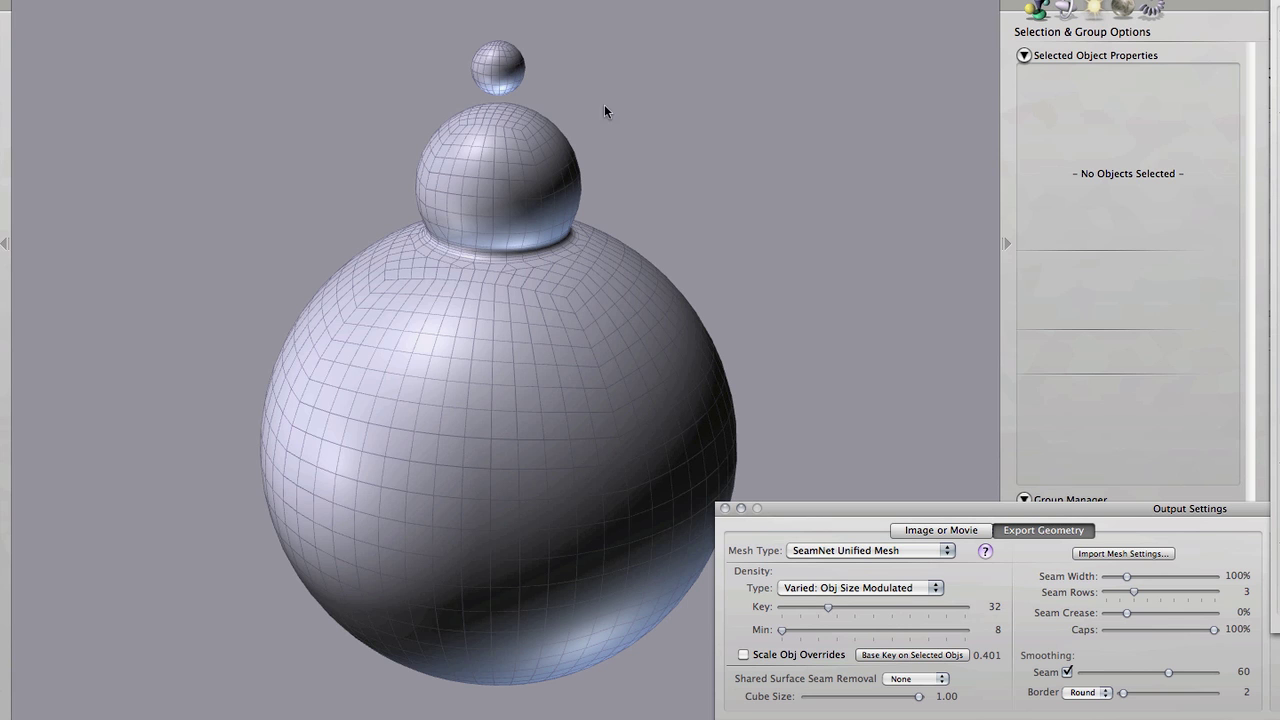
Hide the export mesh preview and select the middle sphere to show its overrides
right_click(712, 131)
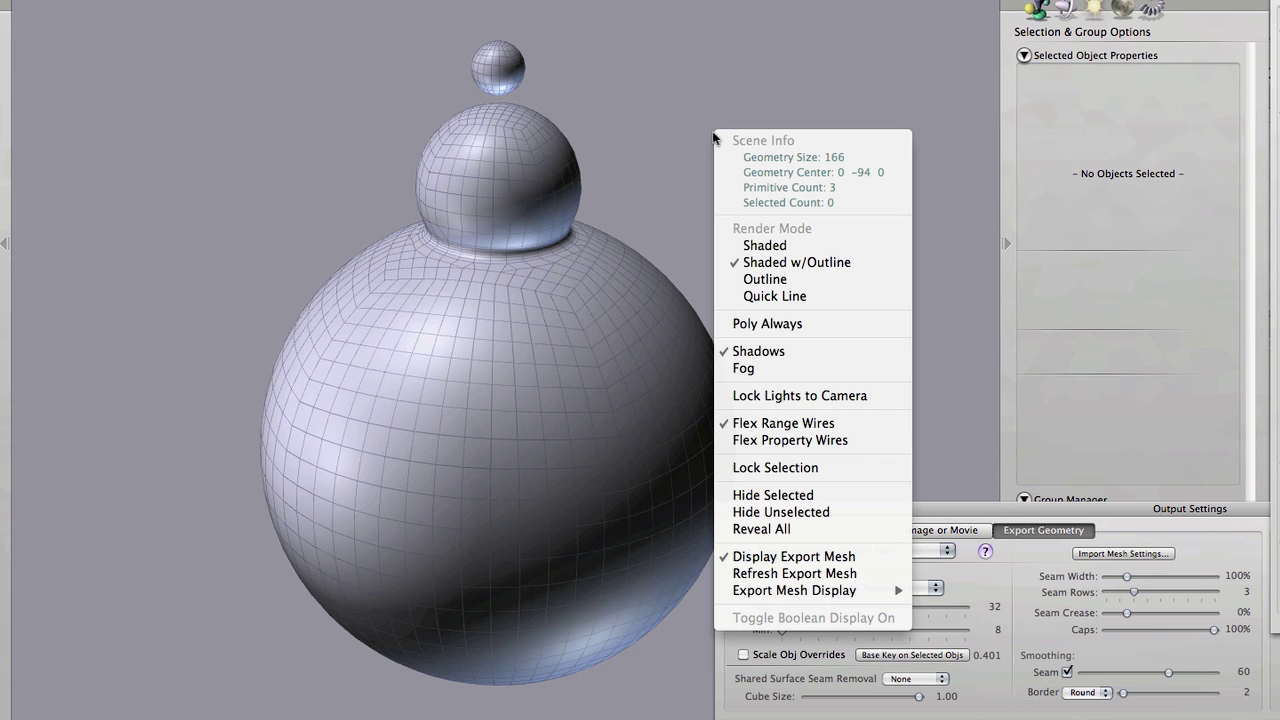
left_click(760, 560)
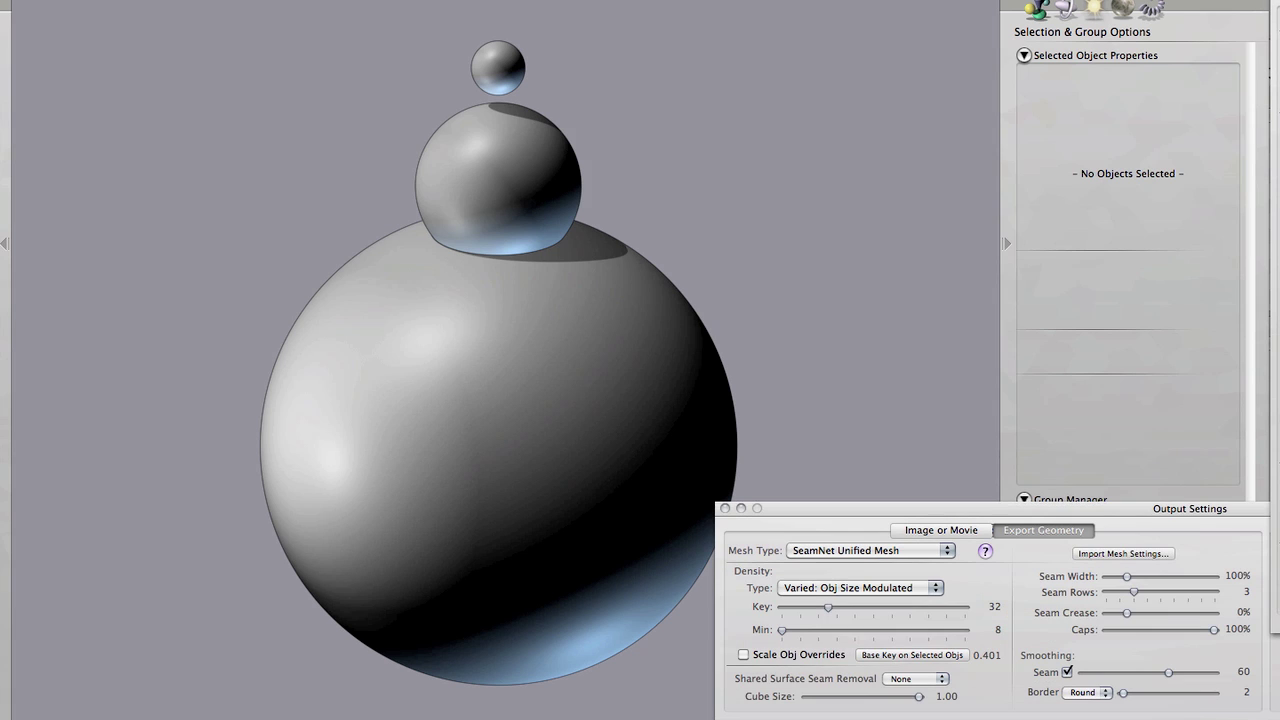
left_click(493, 213)
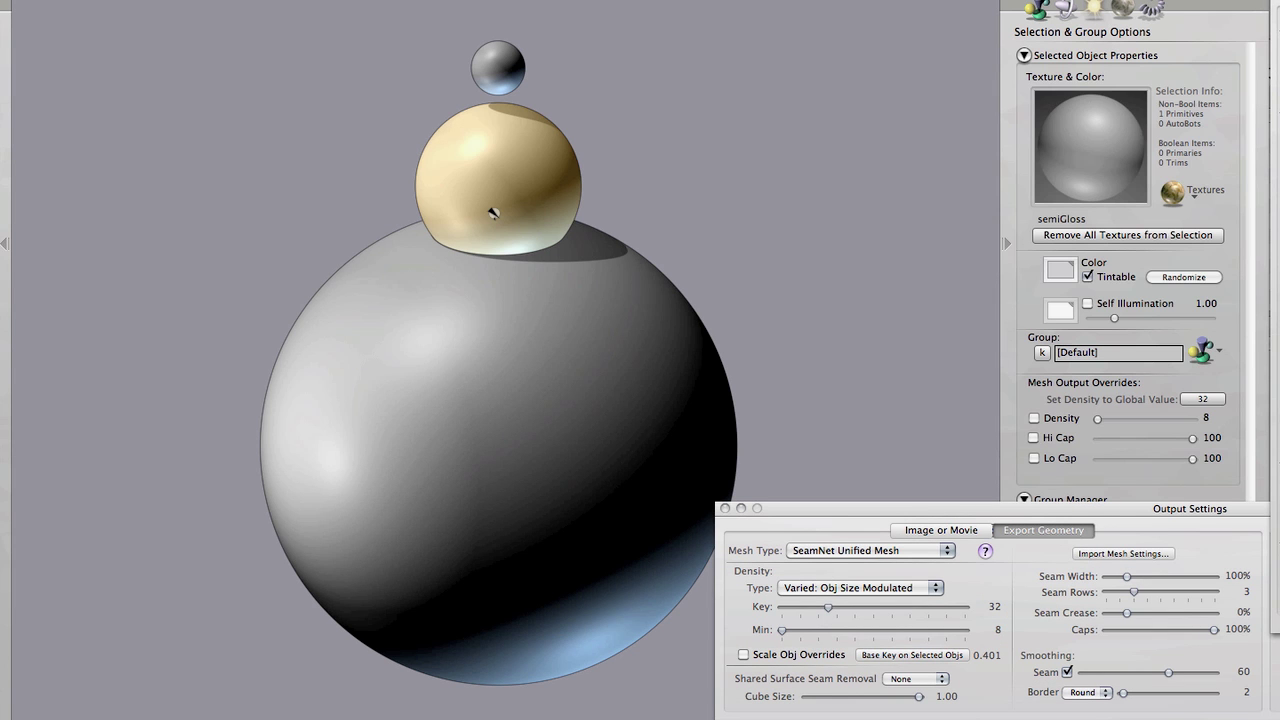
Re-enable Display Export Mesh and switch the render mode to plain Shaded
right_click(948, 349)
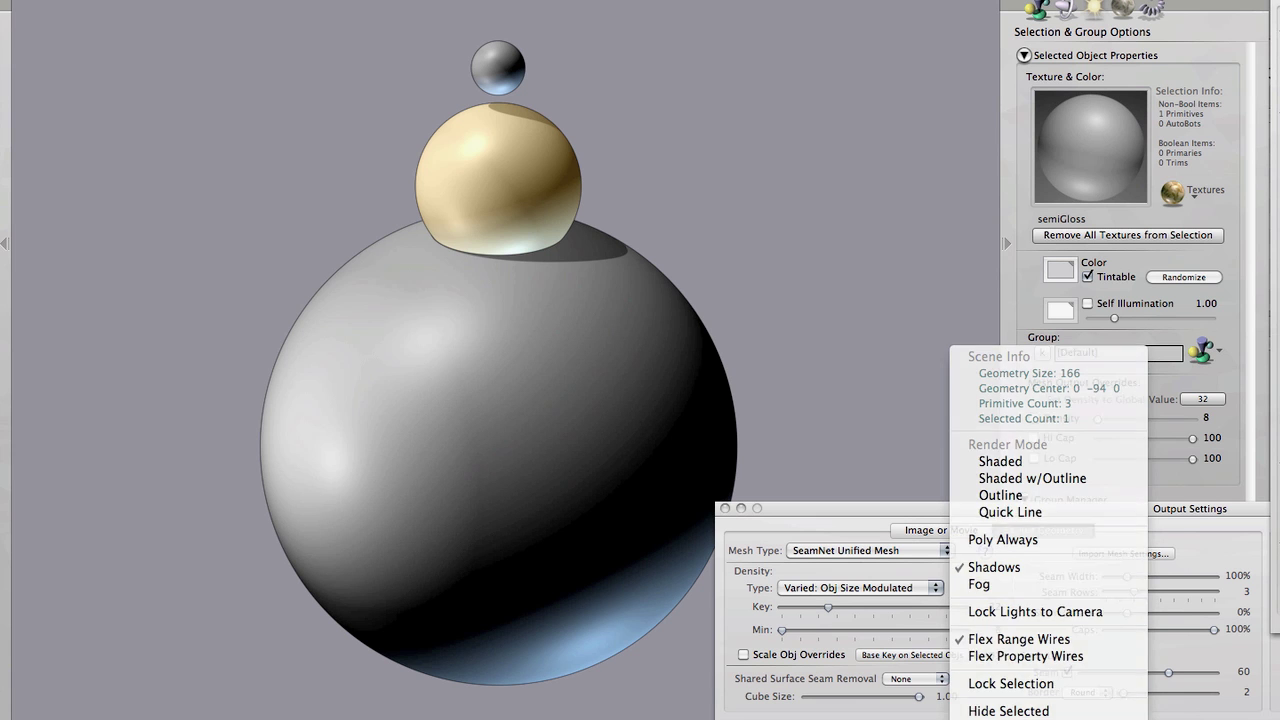
left_click(1032, 478)
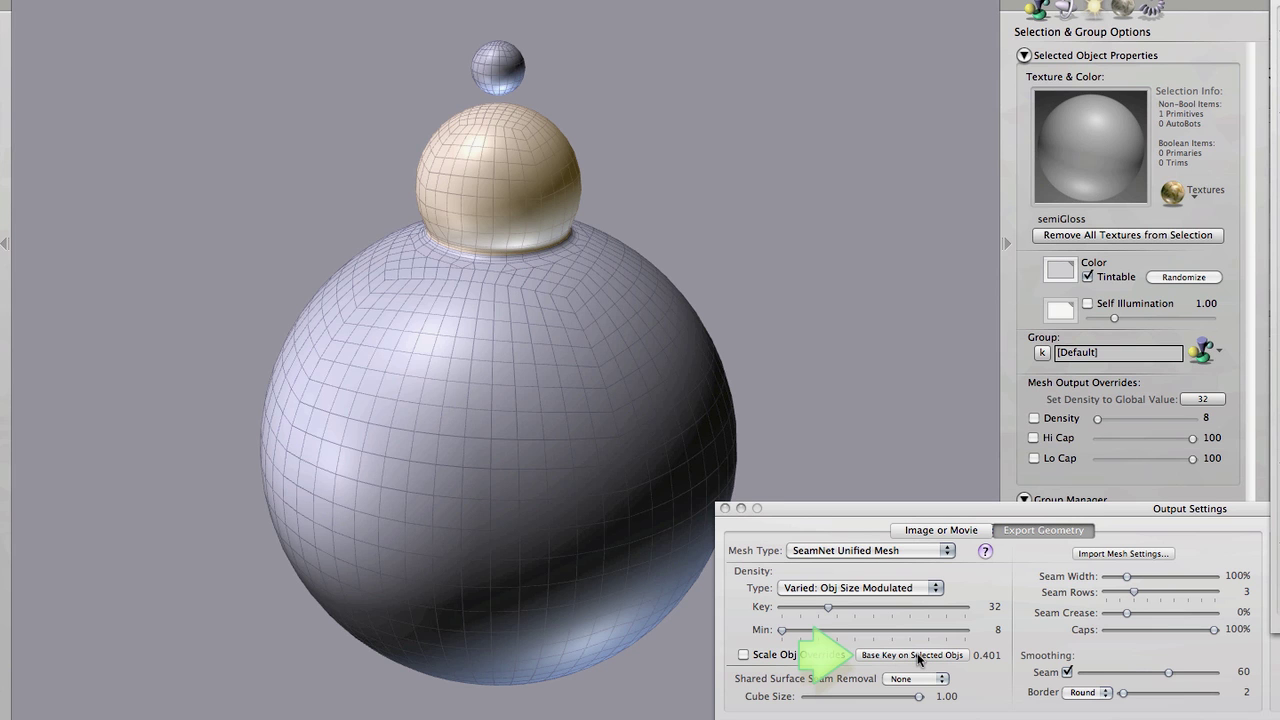
right_click(710, 75)
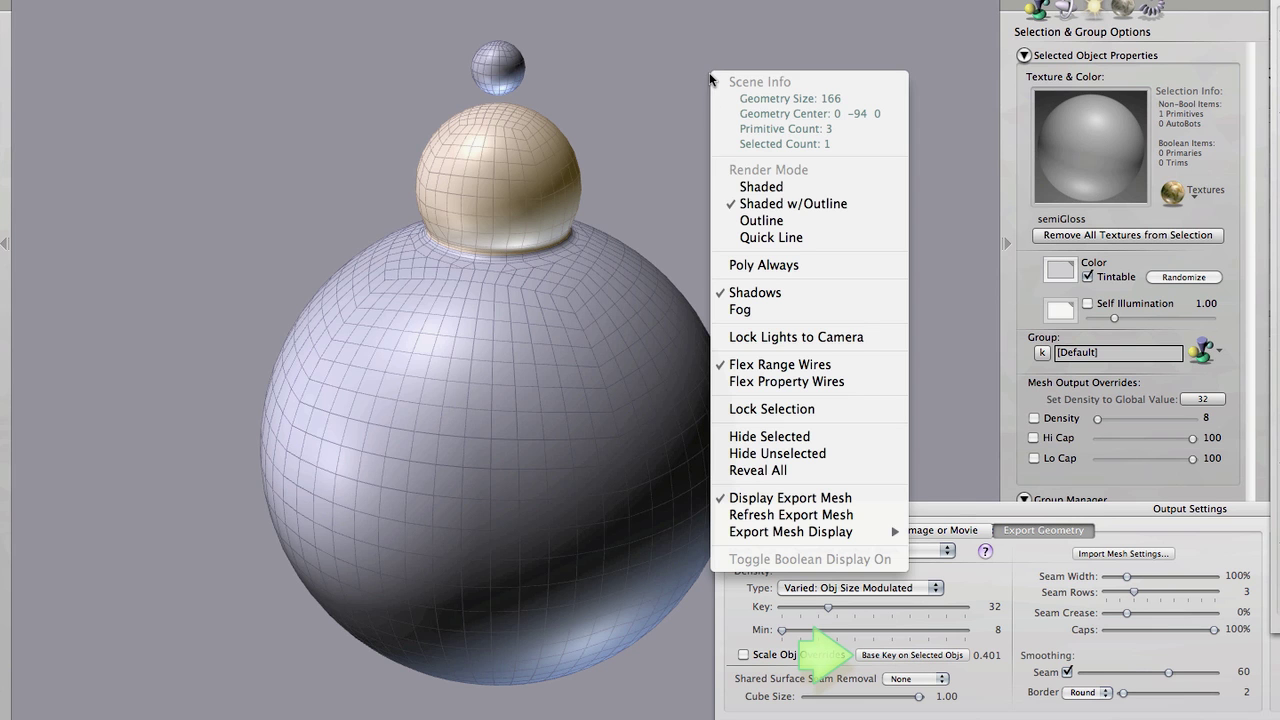
left_click(722, 187)
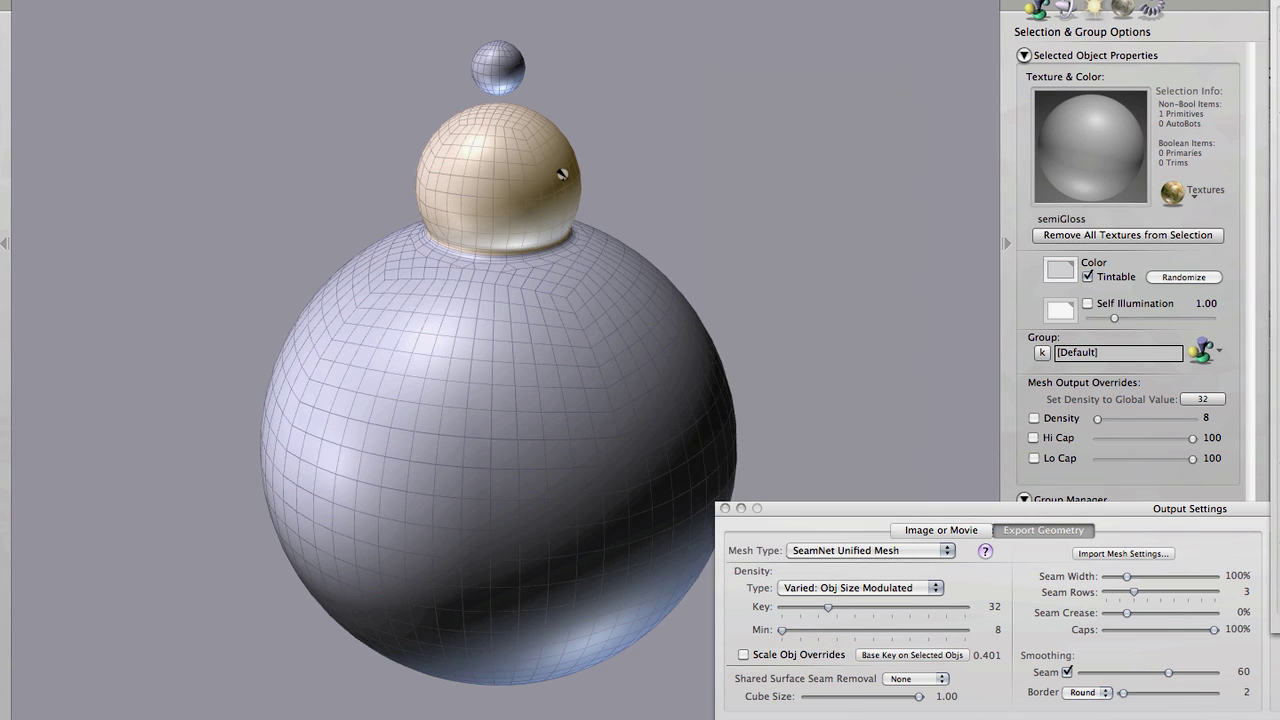
Base mesh key density on the small top sphere's size, changing base key from 0.401 to 0.127
right_click(562, 174)
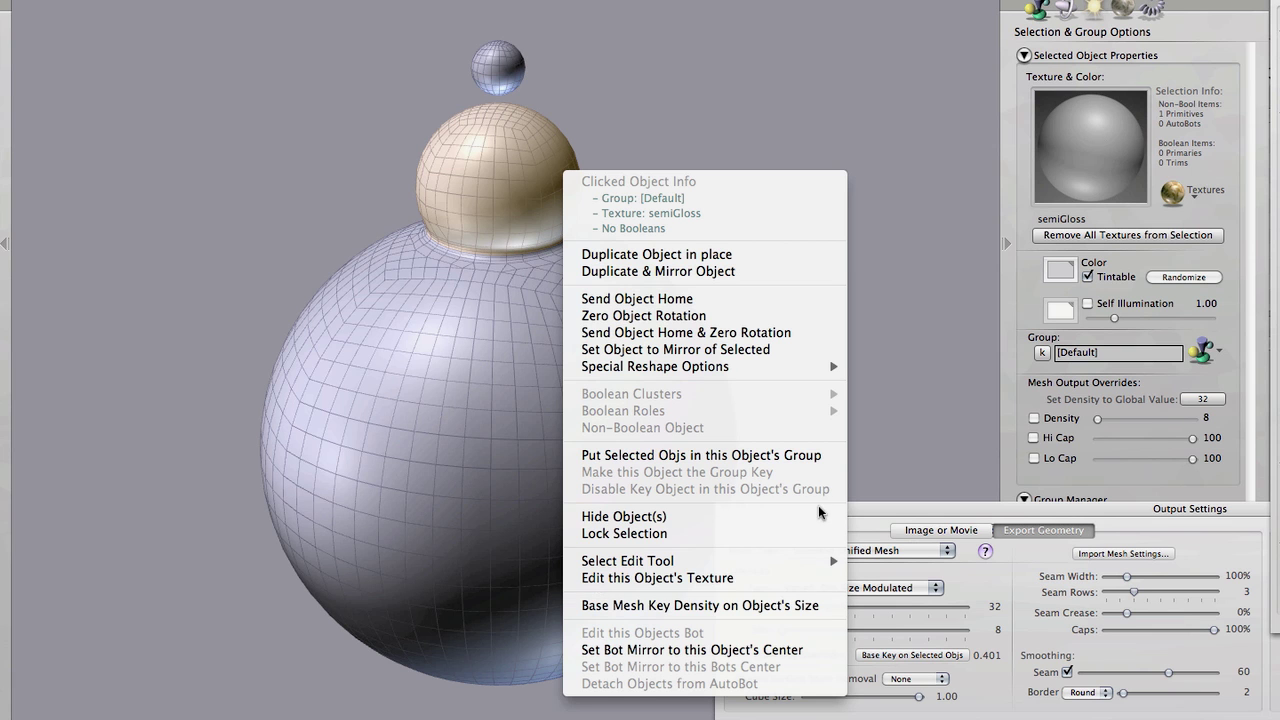
left_click(785, 605)
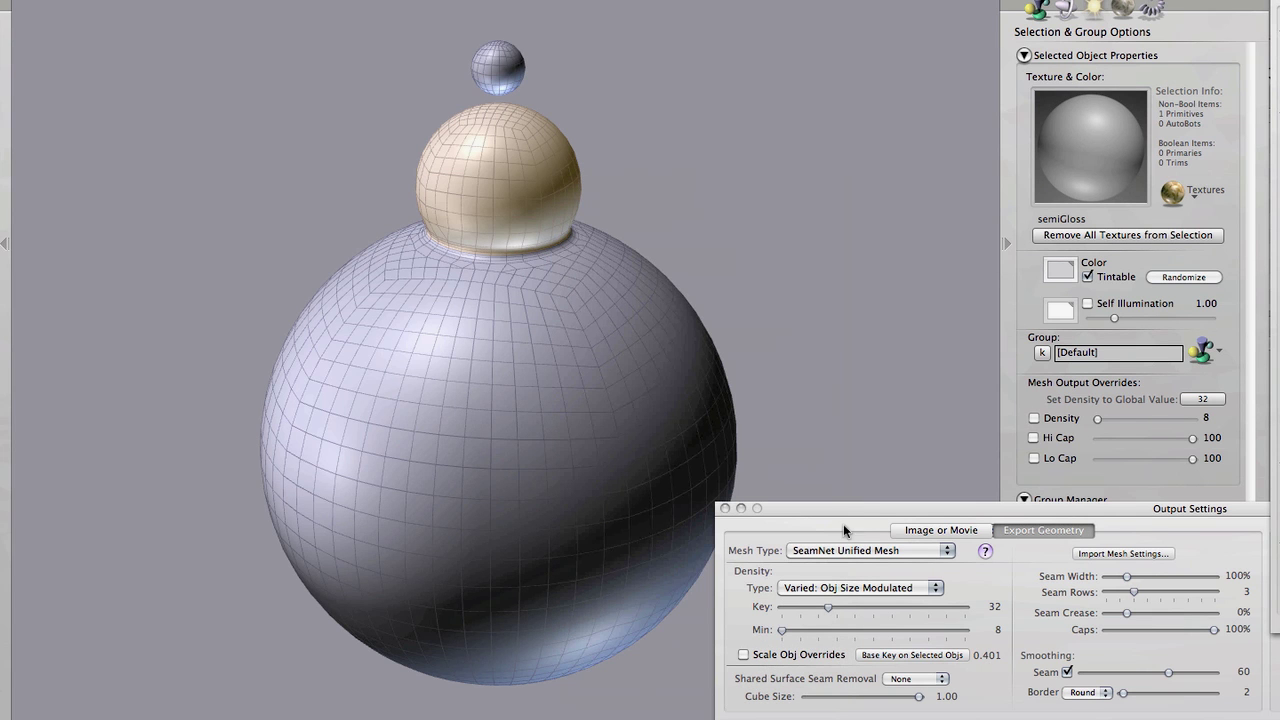
right_click(582, 428)
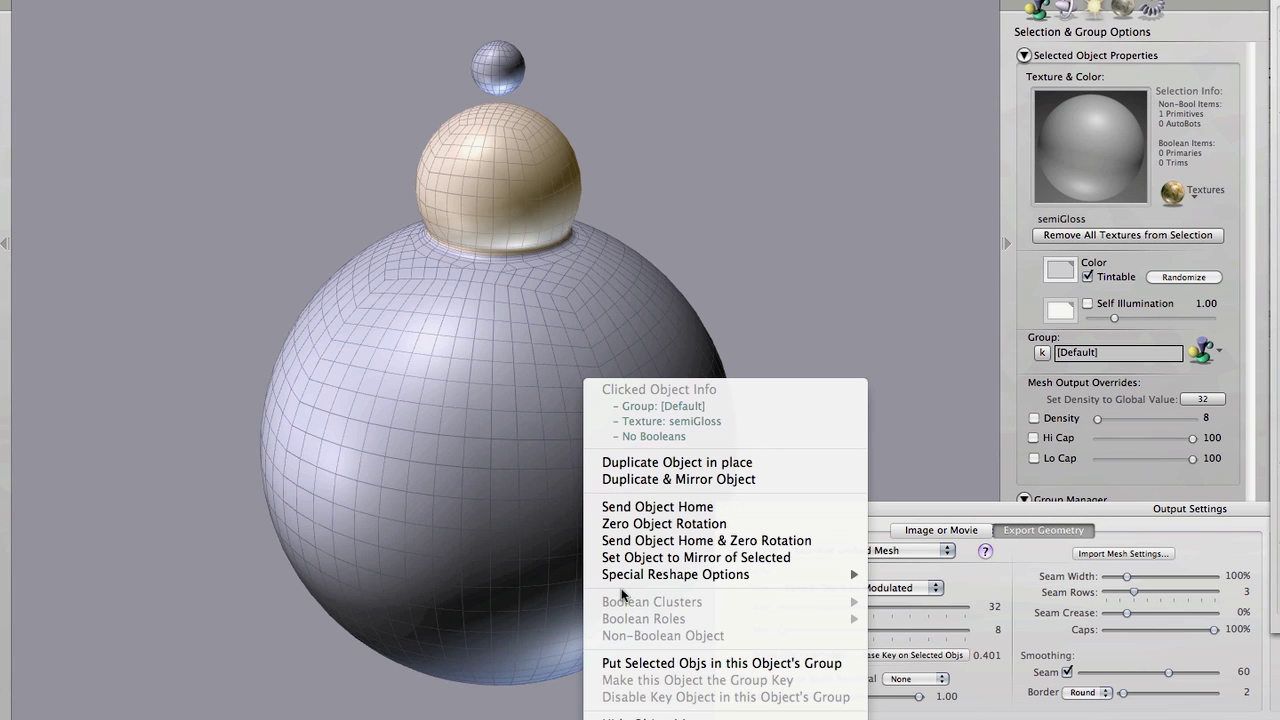
right_click(587, 101)
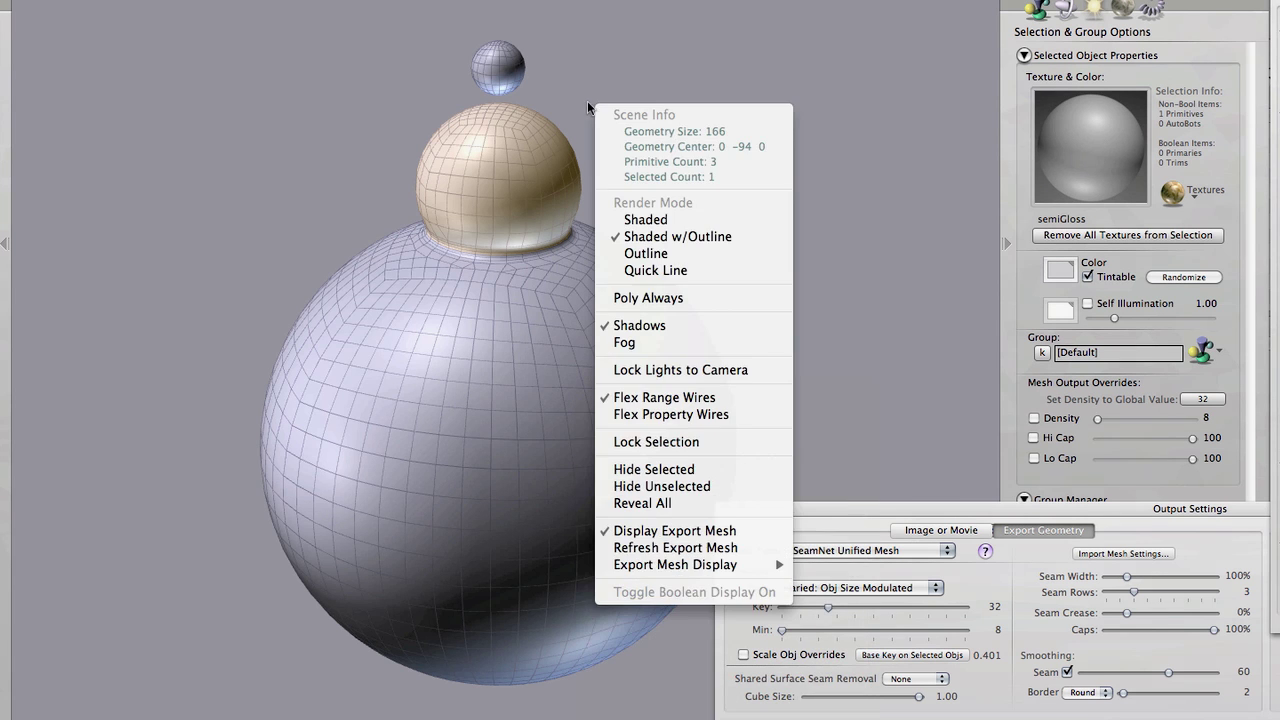
right_click(507, 64)
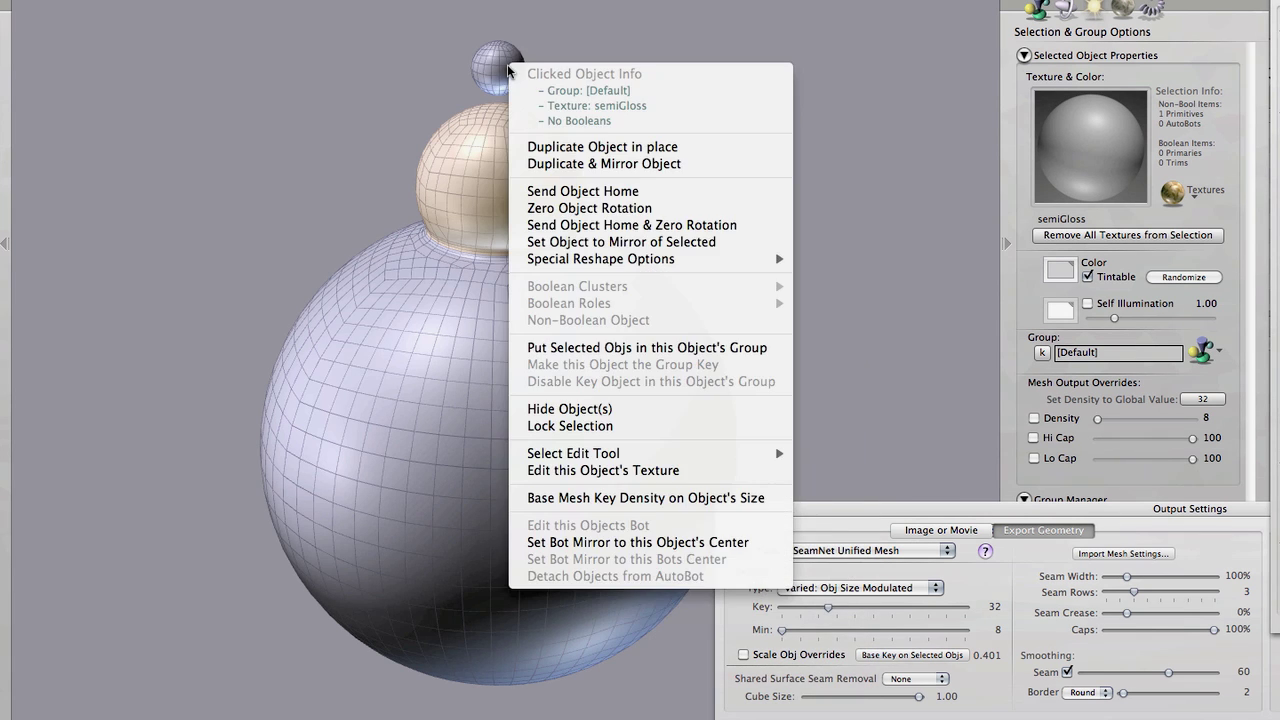
left_click(588, 497)
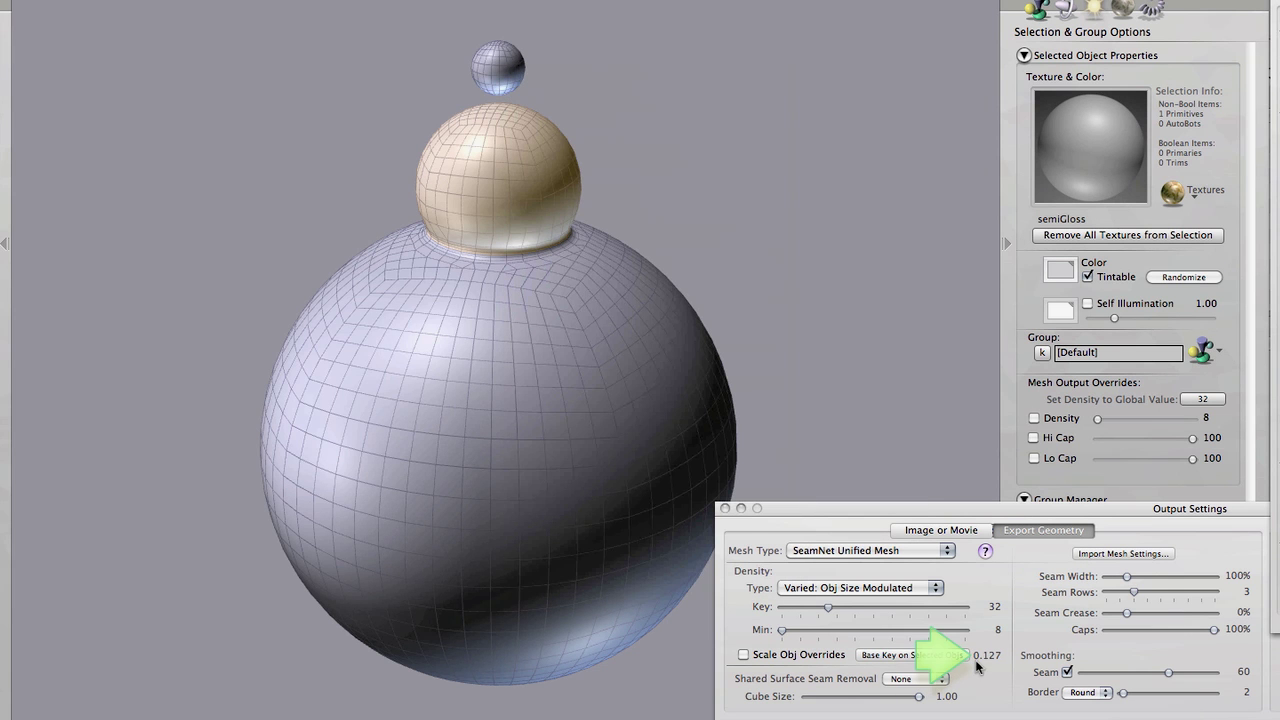
Base mesh key density on the middle sphere's size, restoring base key 0.401
right_click(490, 142)
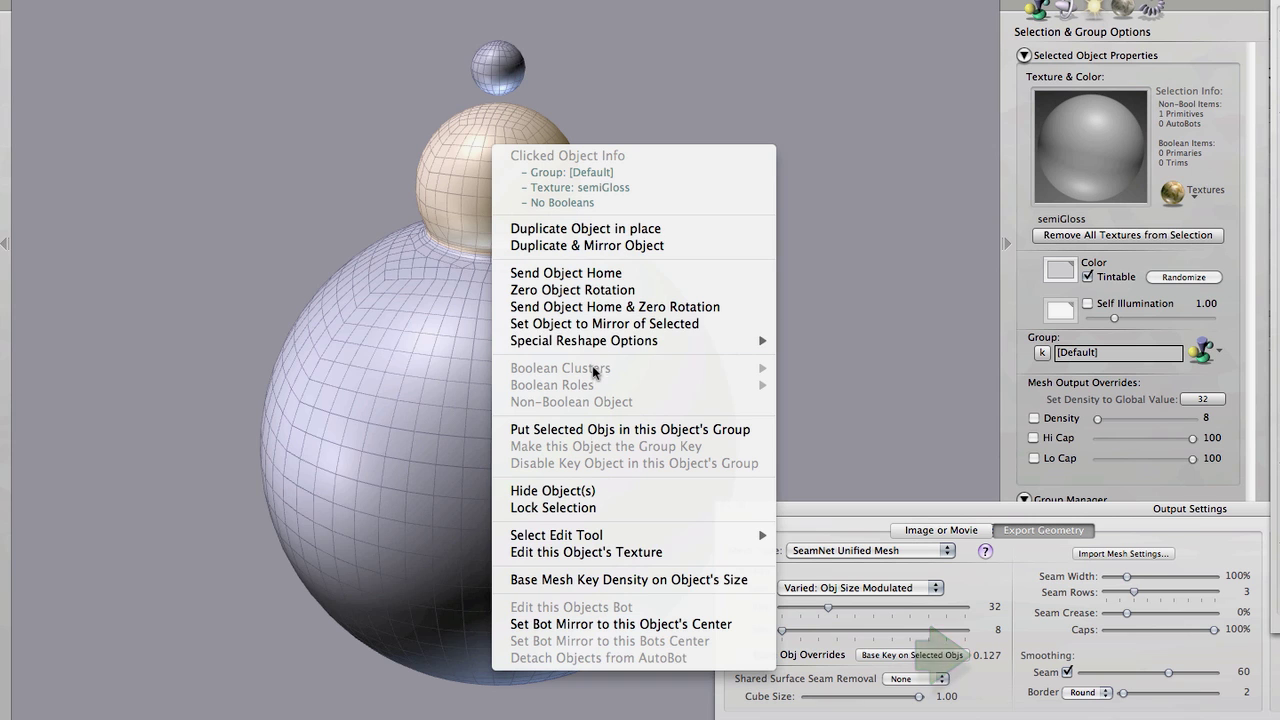
left_click(608, 579)
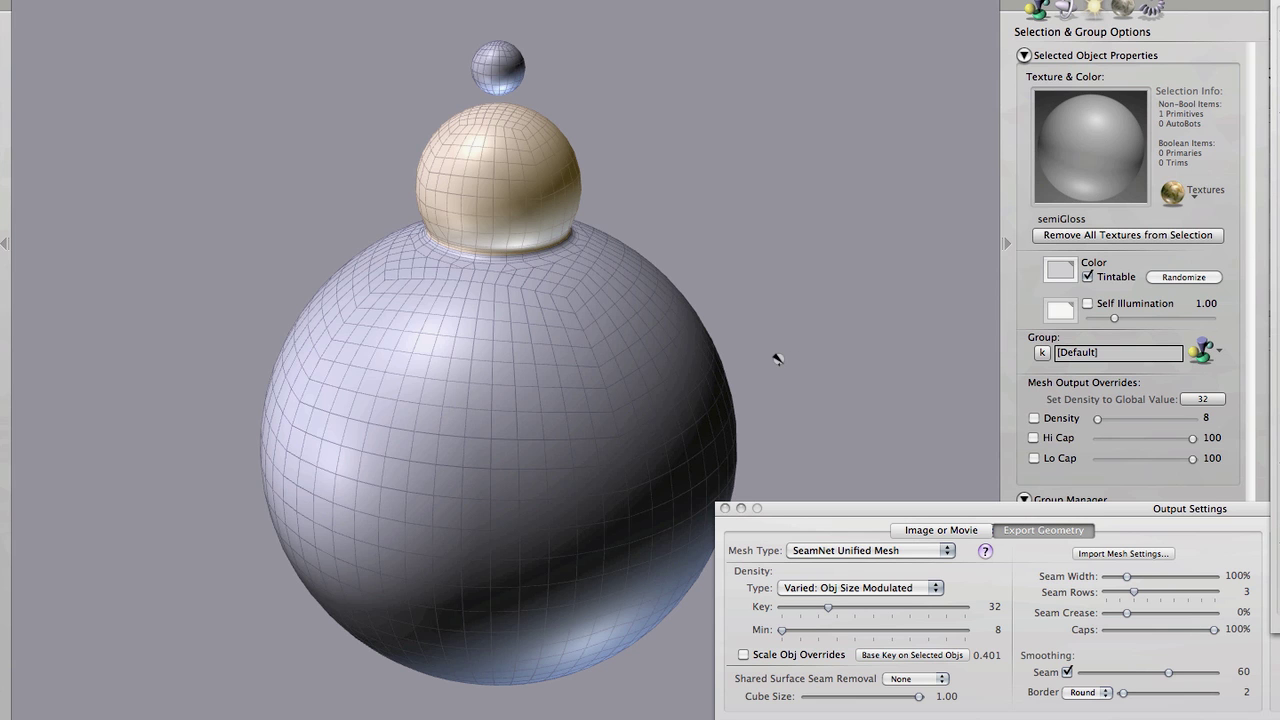
Adjust the selection, ending with only the middle sphere selected at global density 32
left_click(689, 361, "shift")
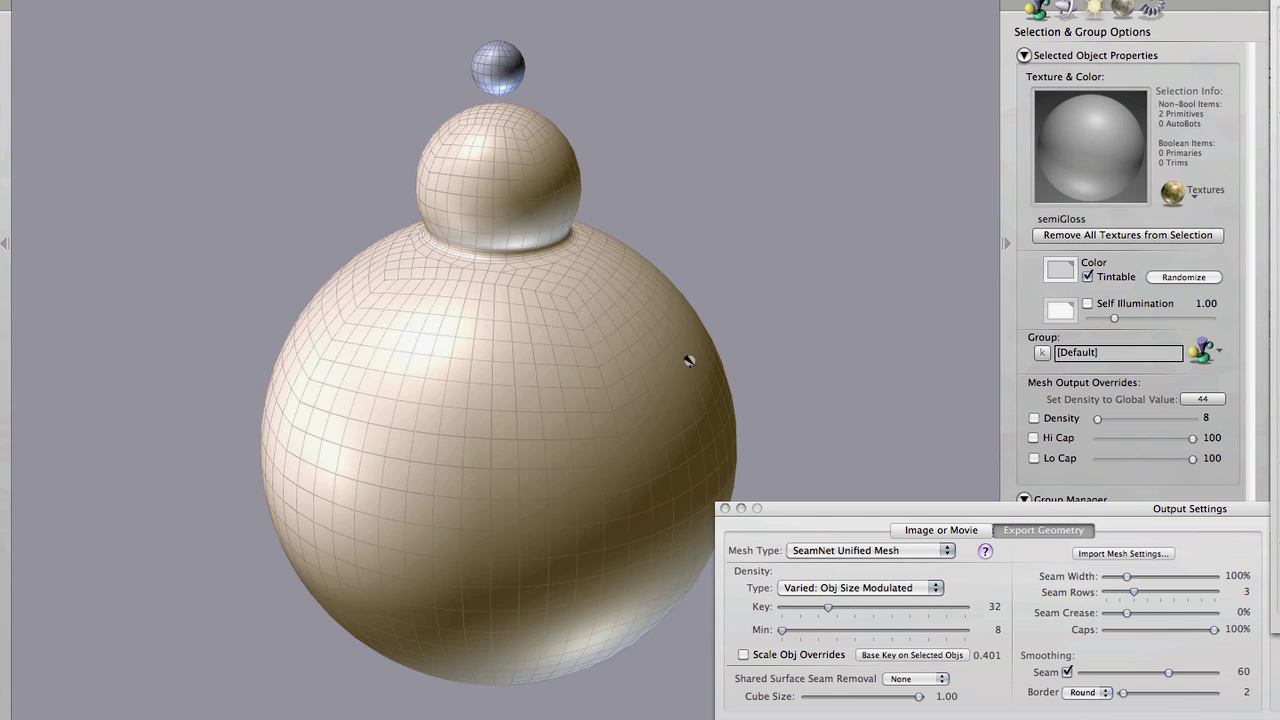
left_click(495, 197, "shift")
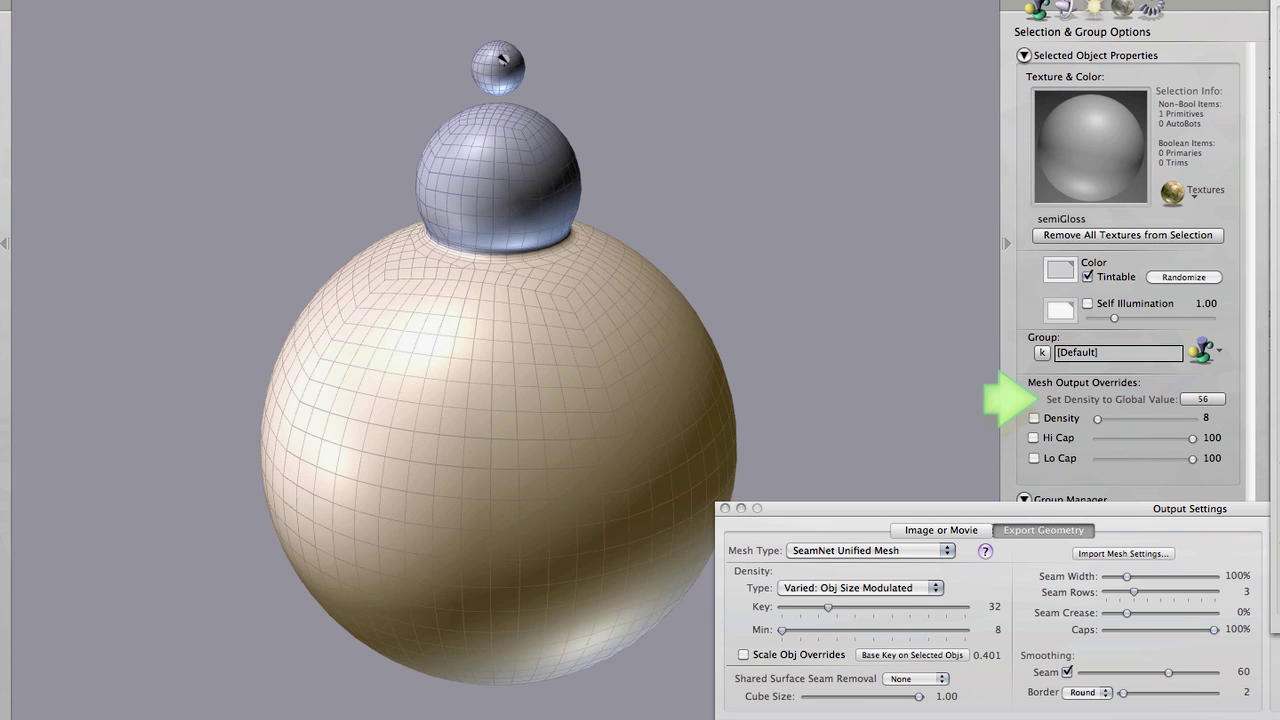
left_click(529, 291)
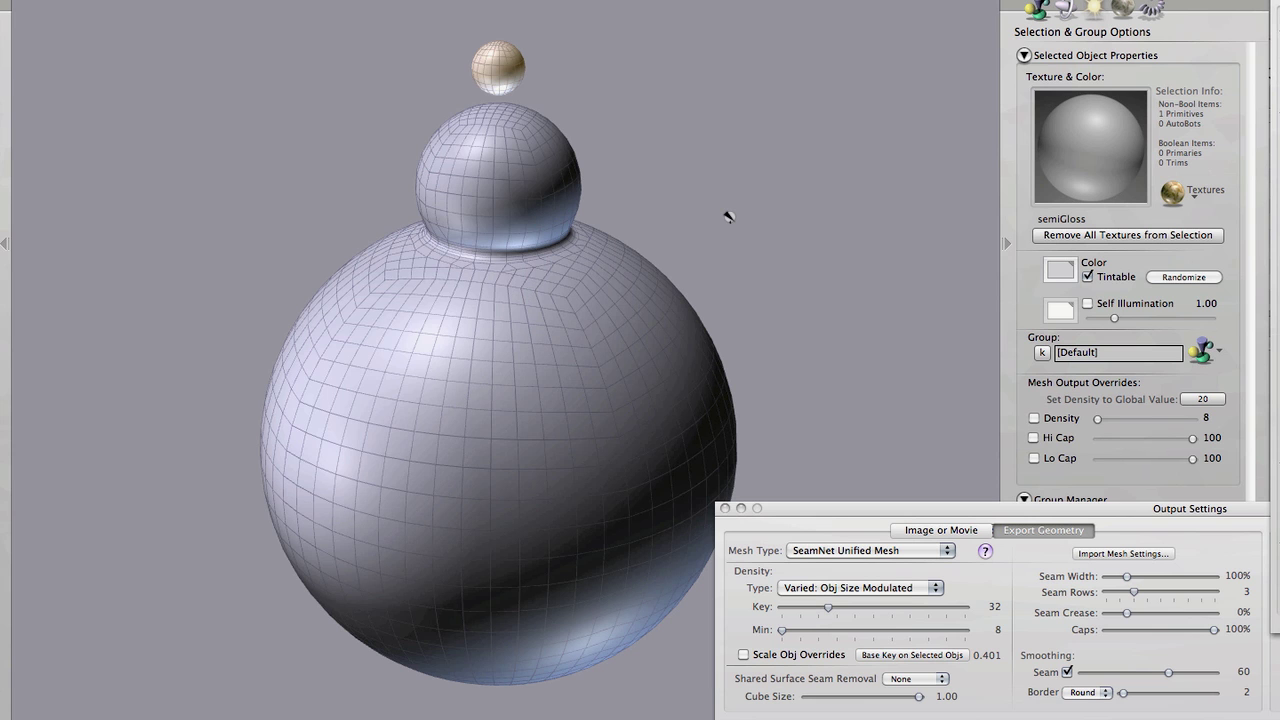
left_click(491, 166)
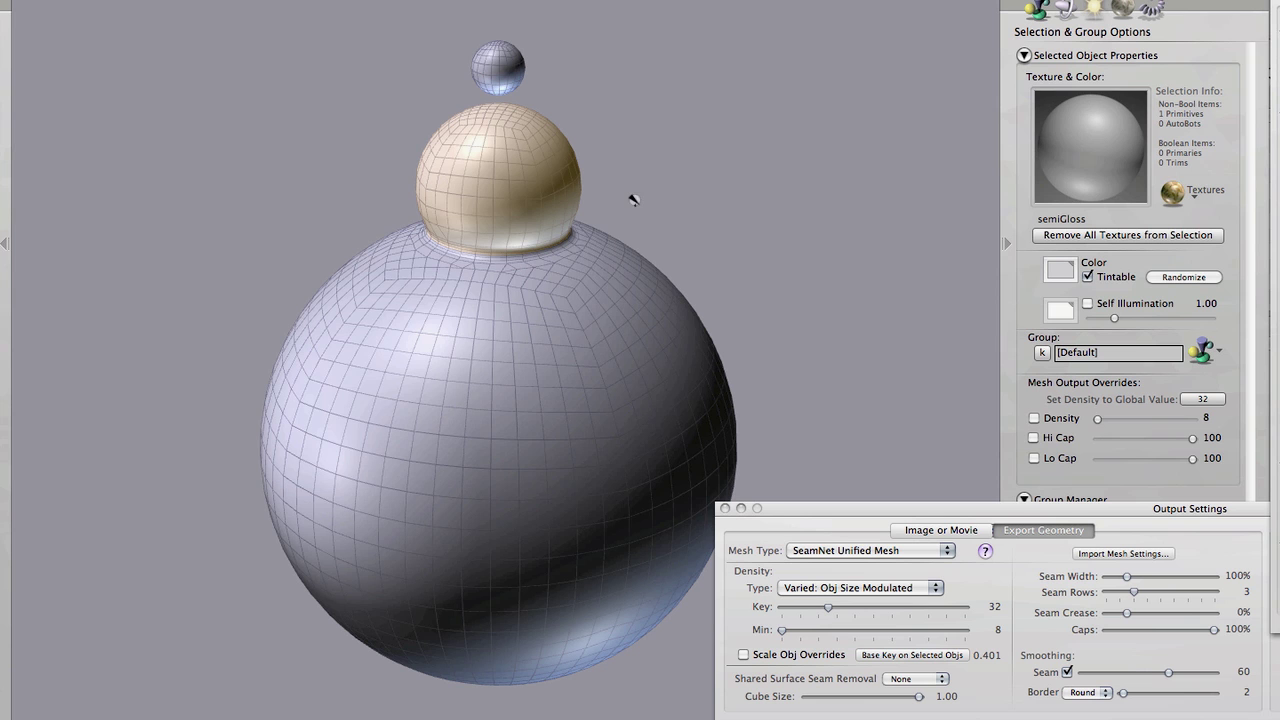
Switch Density Type to Varied: Obj Size Proportional and refresh the export mesh preview
left_click(826, 593)
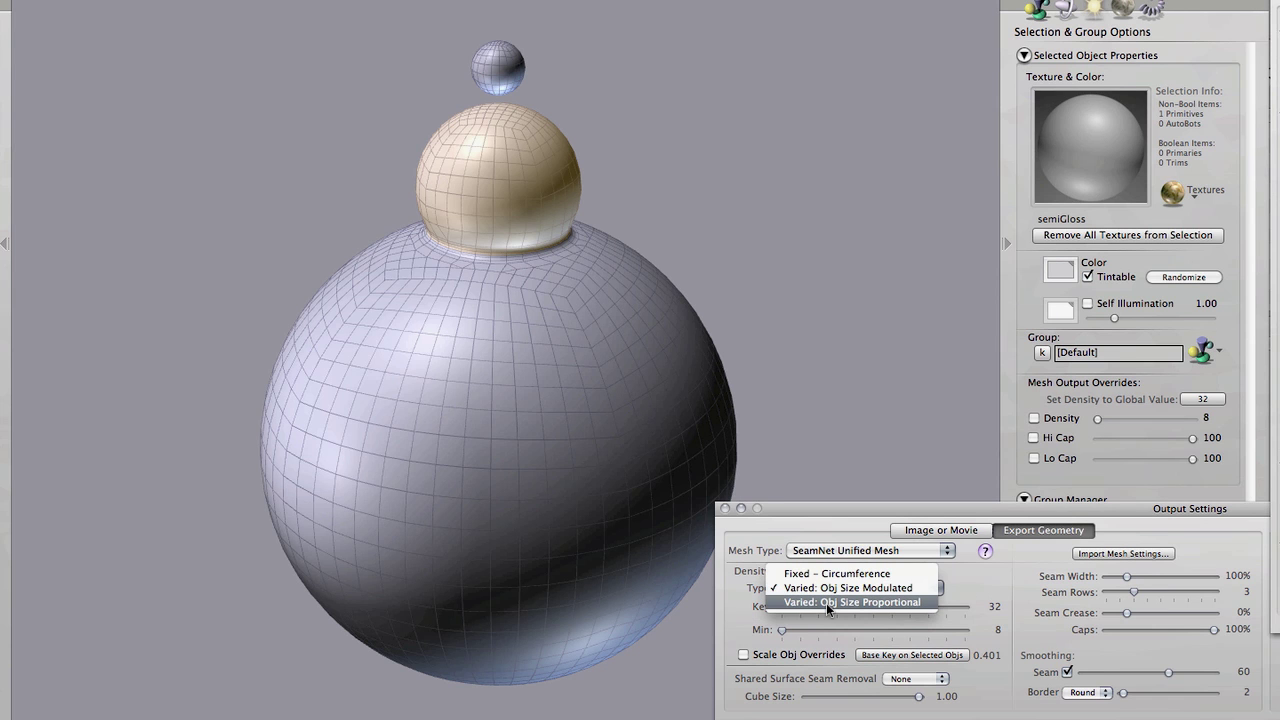
left_click(826, 603)
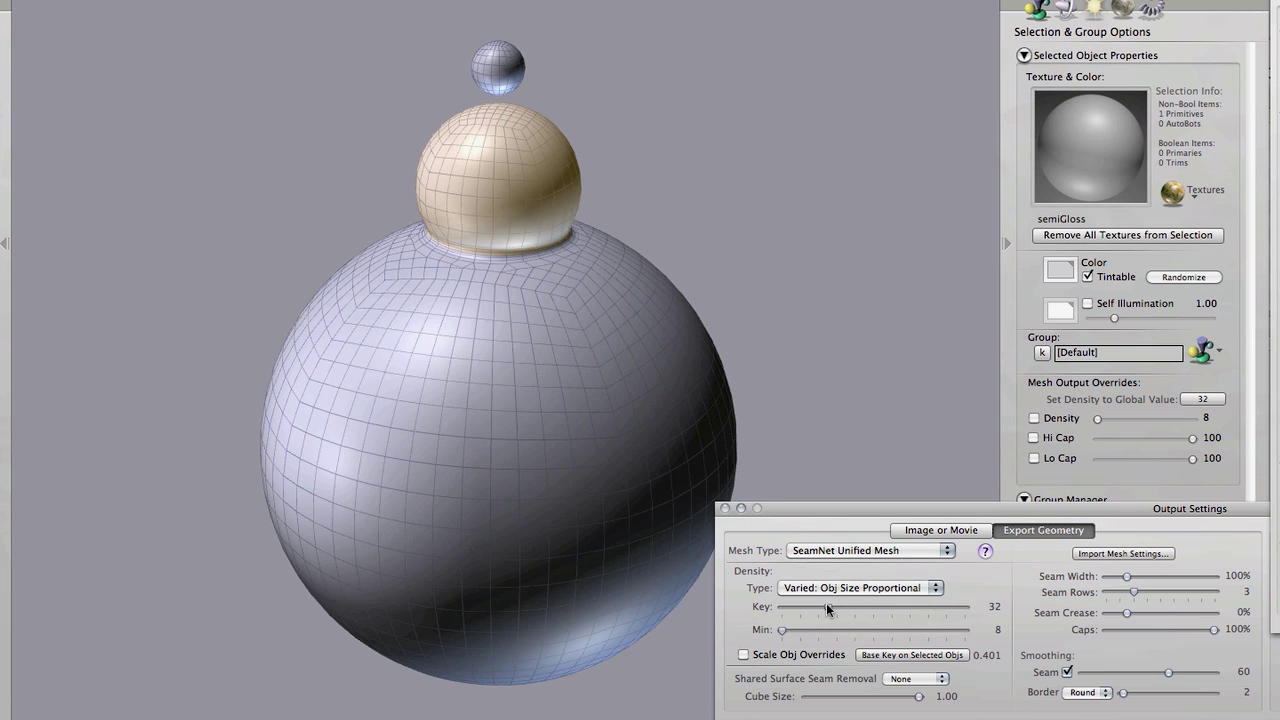
right_click(713, 105)
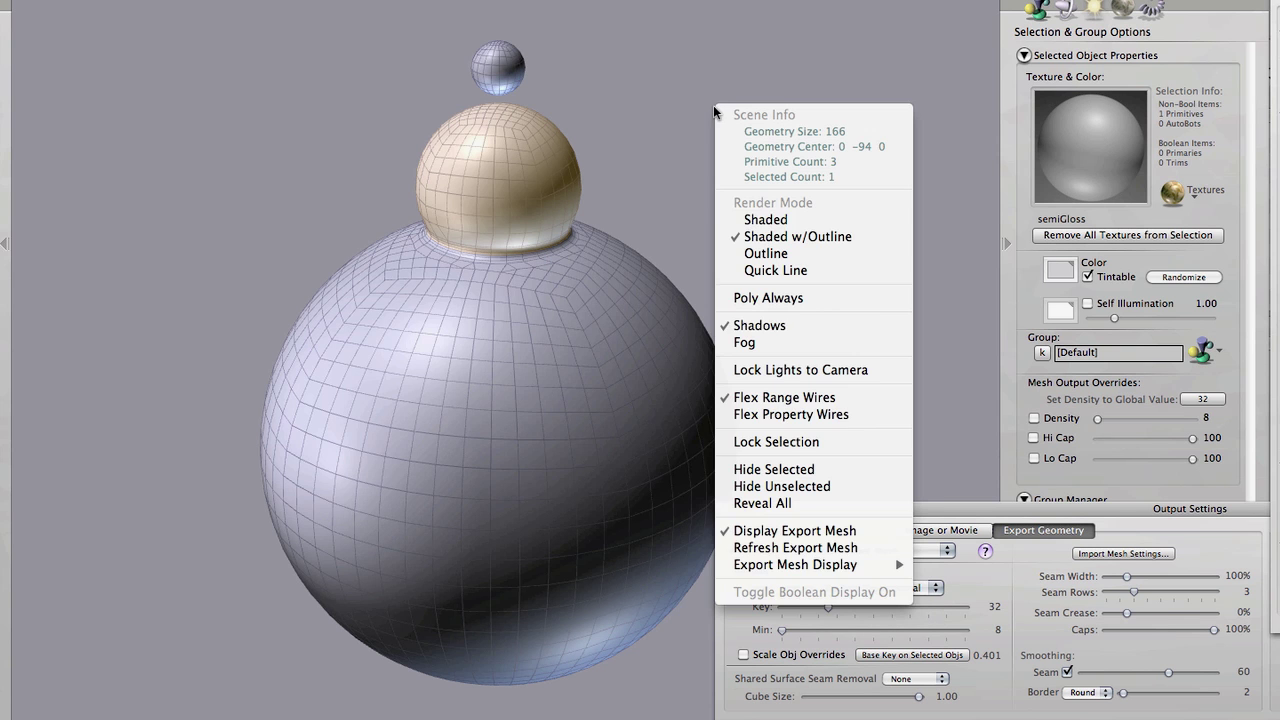
left_click(792, 552)
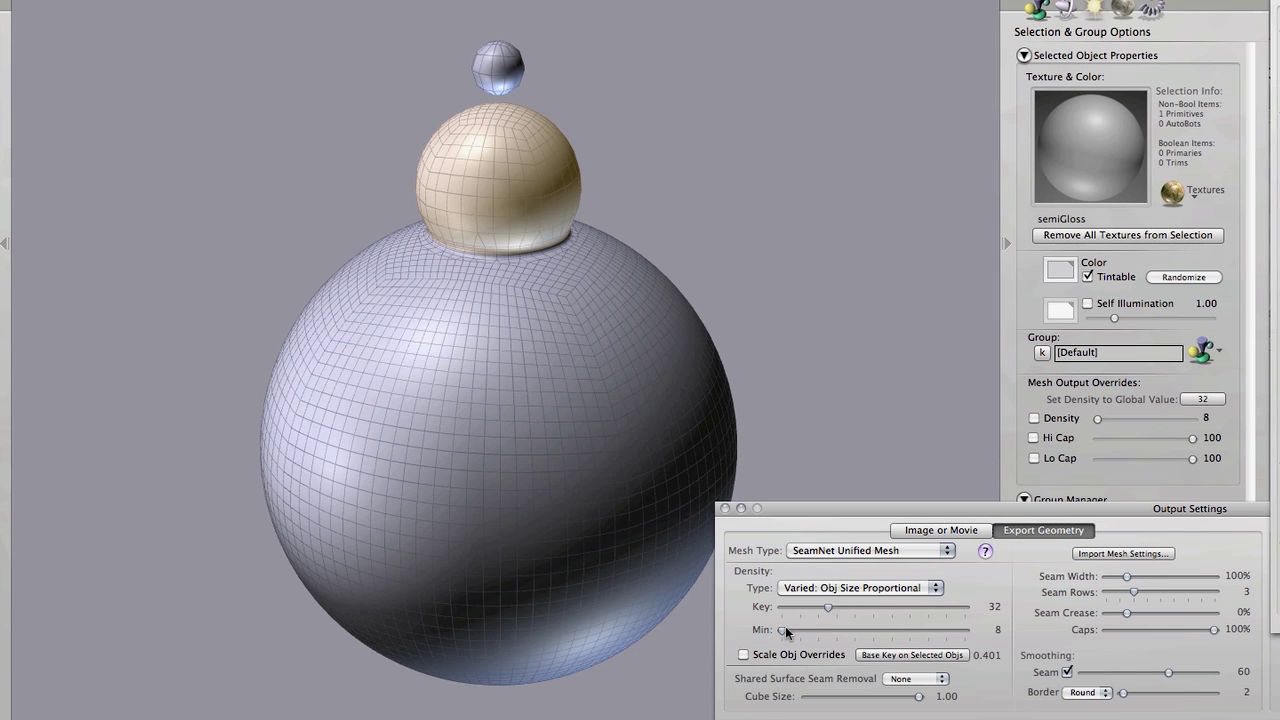
Raise Density Min from 8 to 16 and refresh the export mesh
left_click_drag(786, 631, 800, 636)
right_click(703, 104)
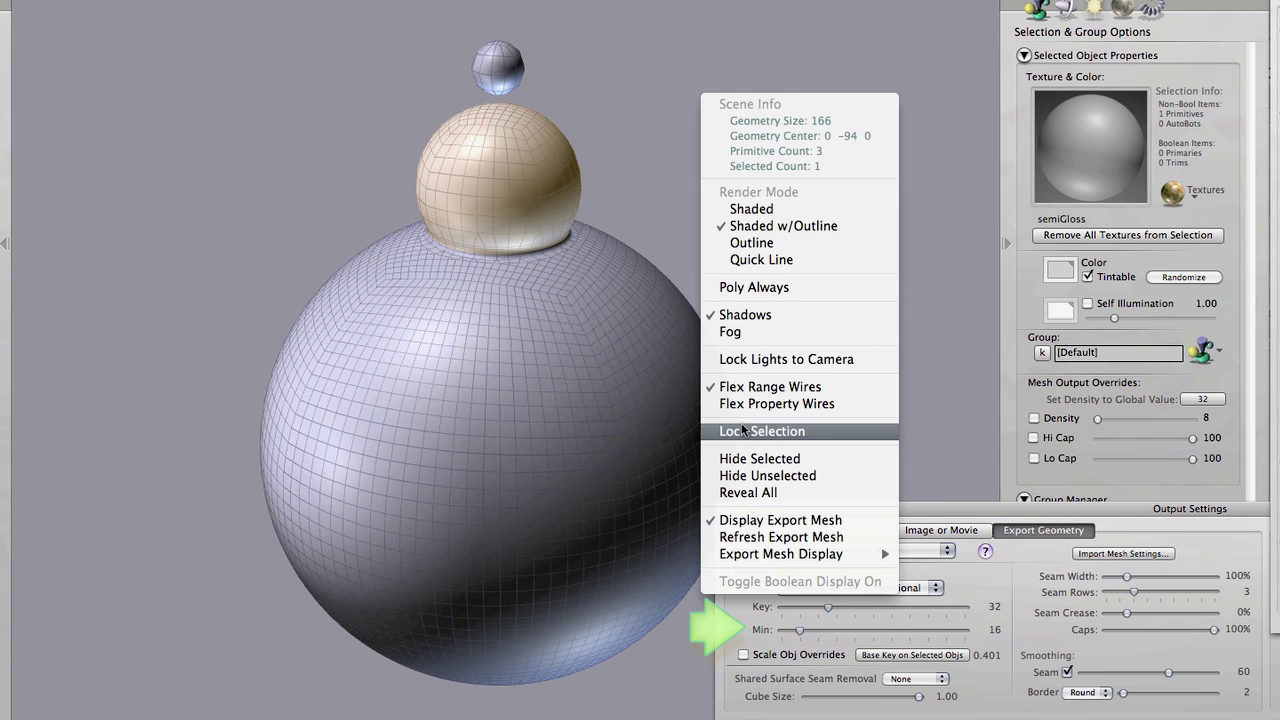
left_click(746, 535)
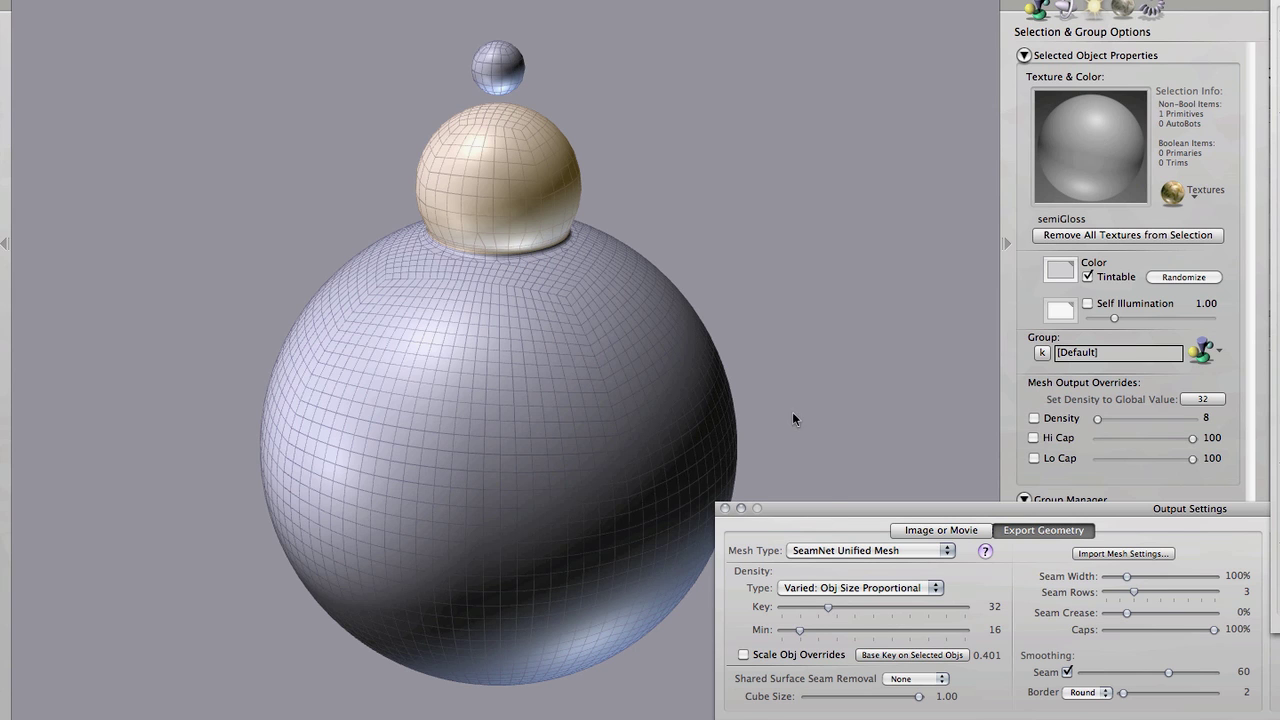
Set Density Type back to Varied: Obj Size Modulated and refresh the export mesh
left_click(852, 588)
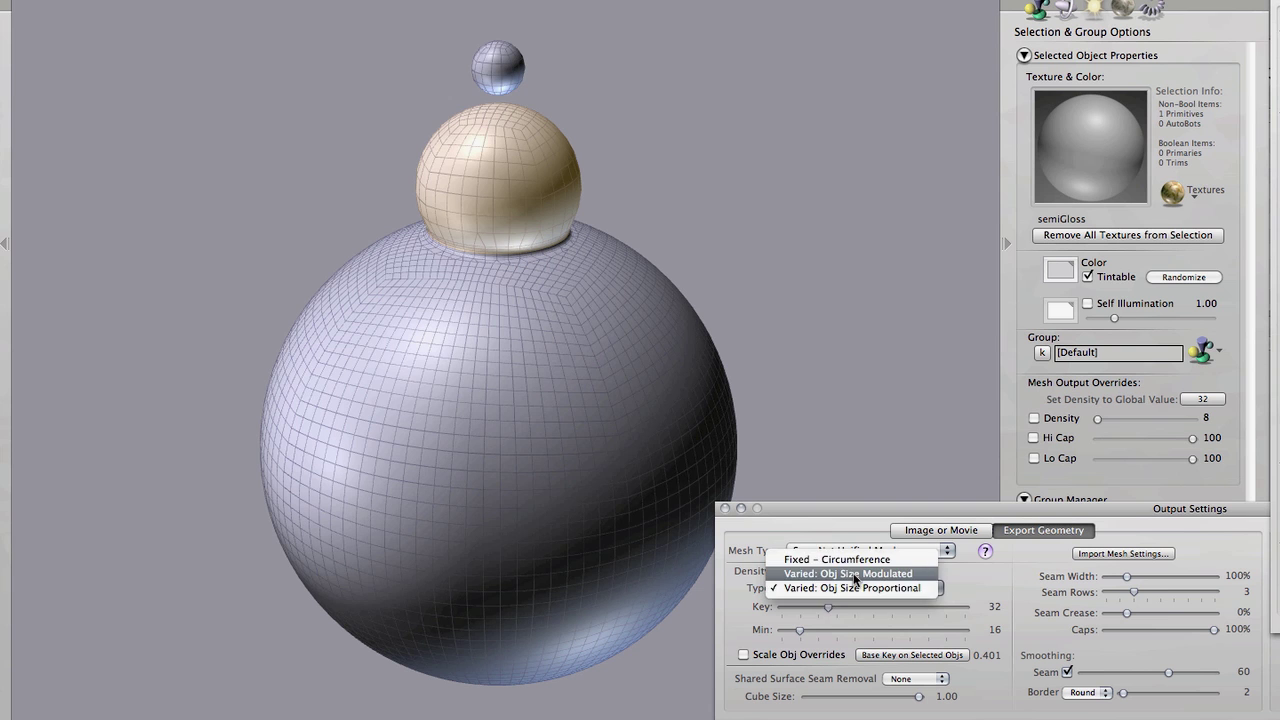
left_click(855, 578)
right_click(768, 99)
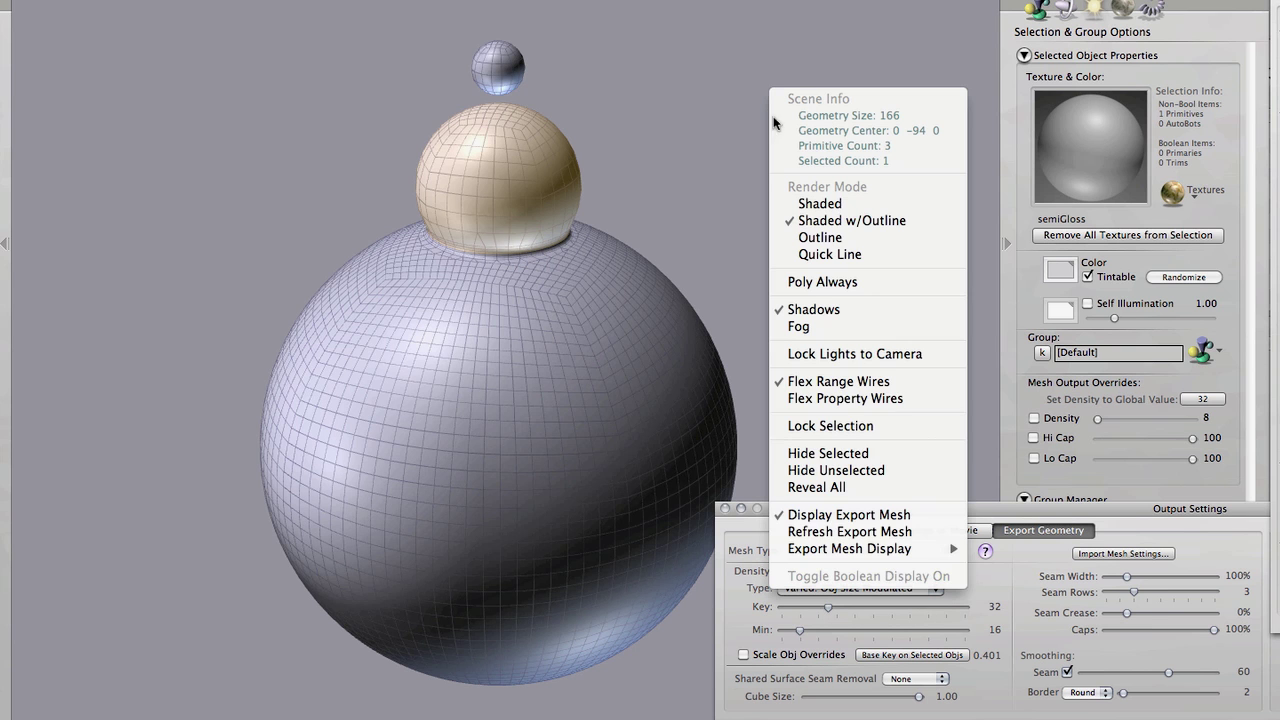
left_click(857, 532)
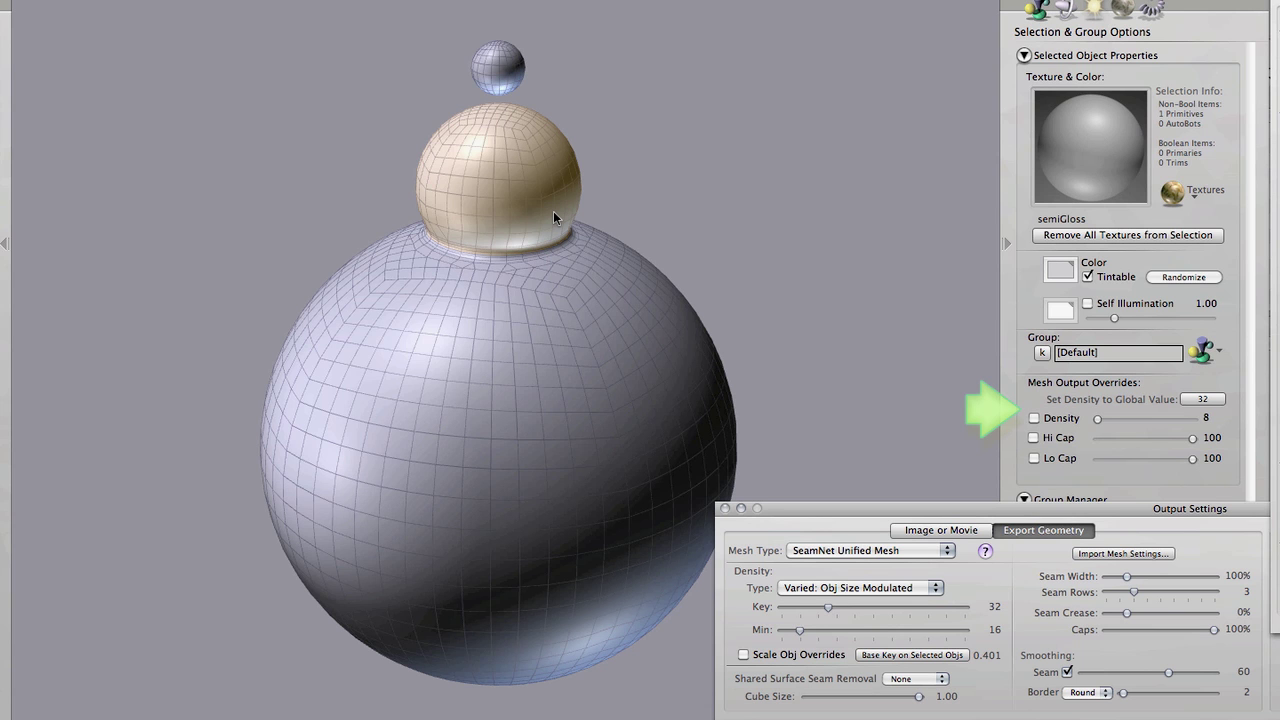
Enable the middle sphere's density override, match it to global, raise it to 92, and refresh the export mesh
left_click(1036, 421)
left_click(1036, 421)
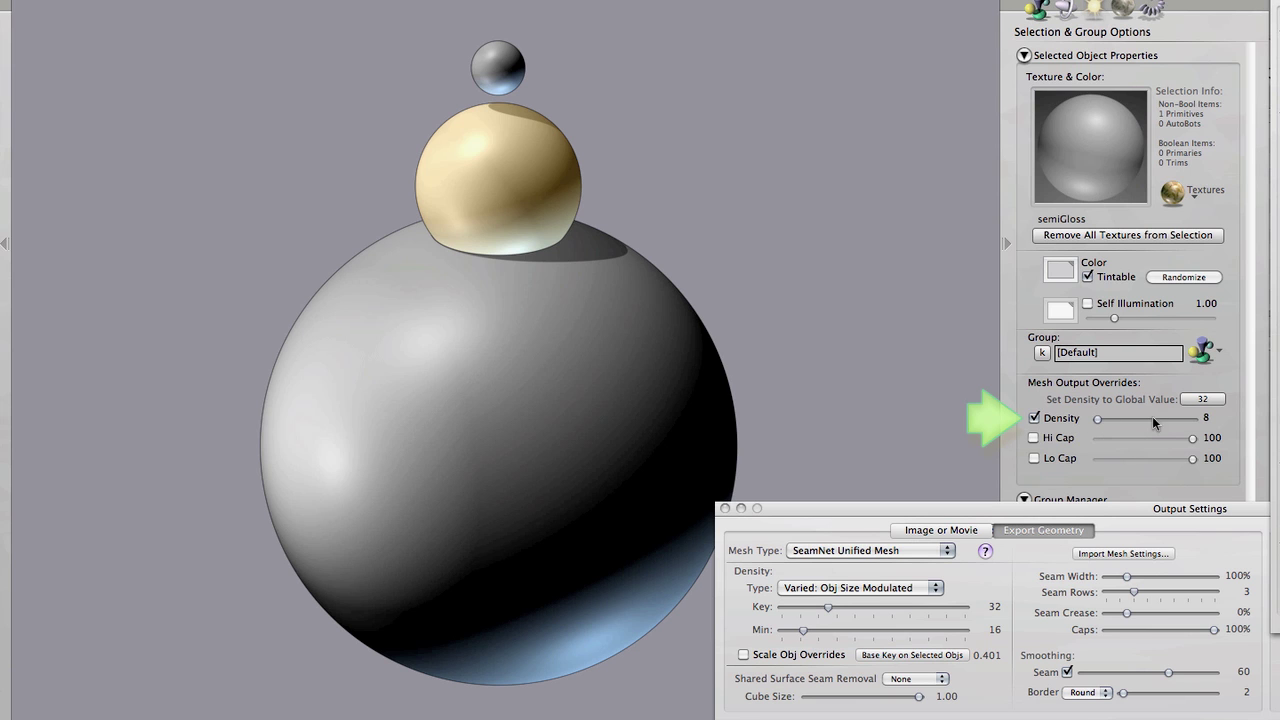
left_click(1201, 397)
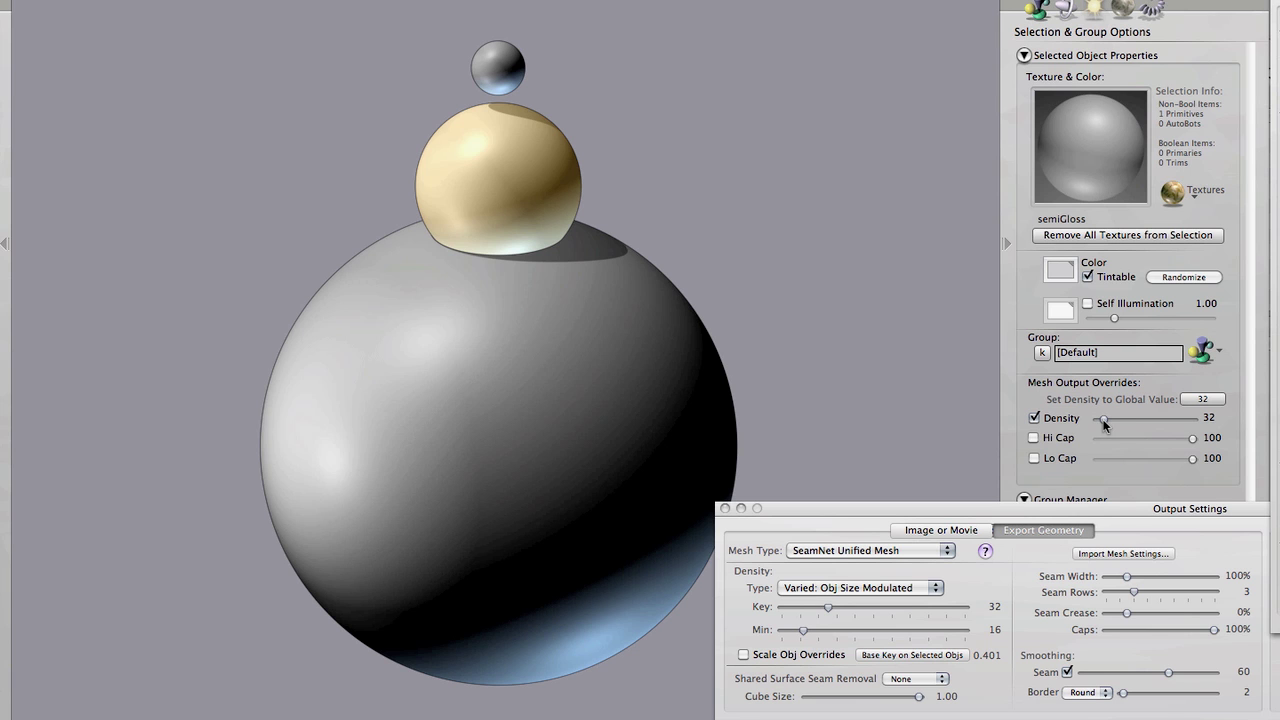
left_click_drag(1104, 424, 1119, 425)
right_click(750, 66)
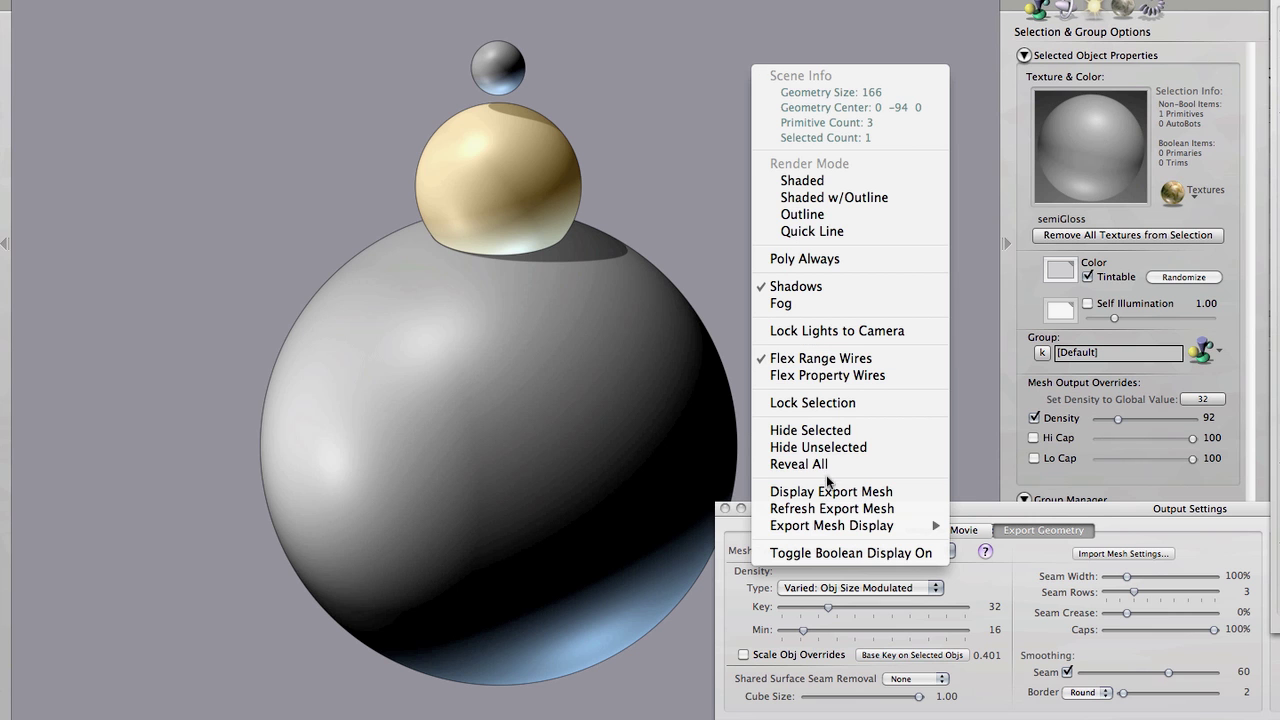
left_click(828, 508)
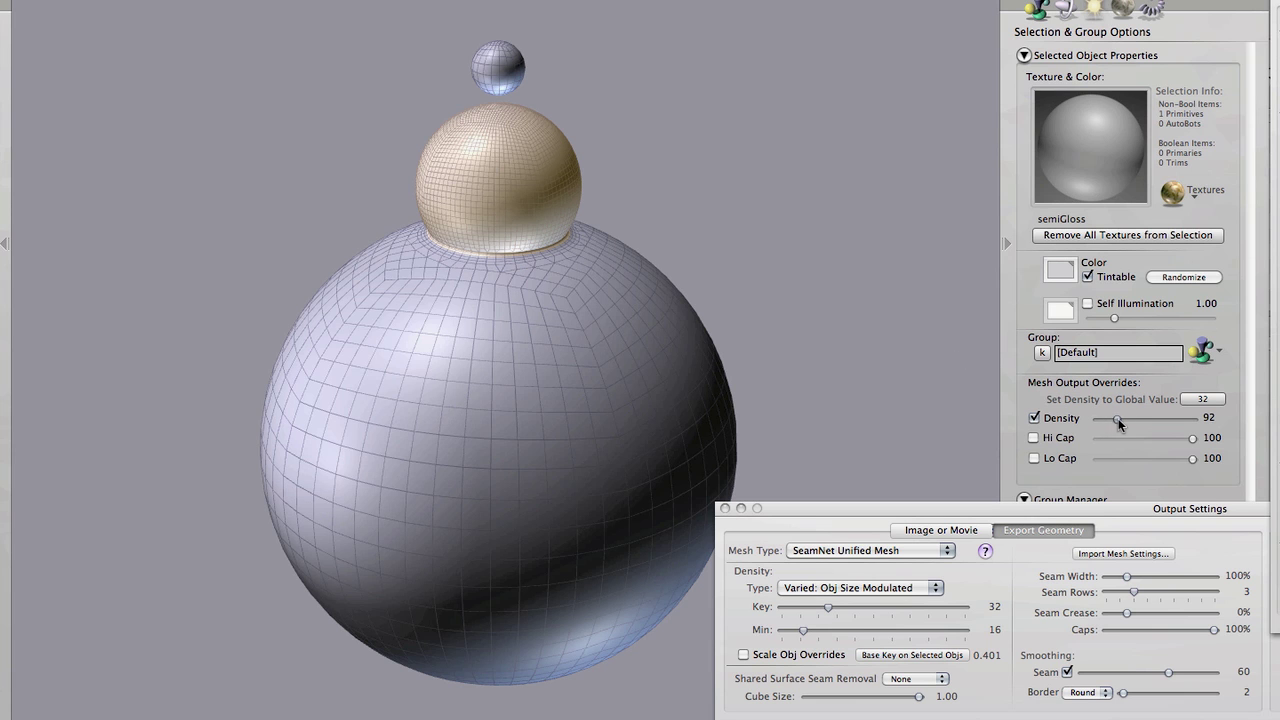
Lower the middle sphere's override density to 64 and refresh the previewed export mesh
left_click_drag(1118, 418, 1112, 421)
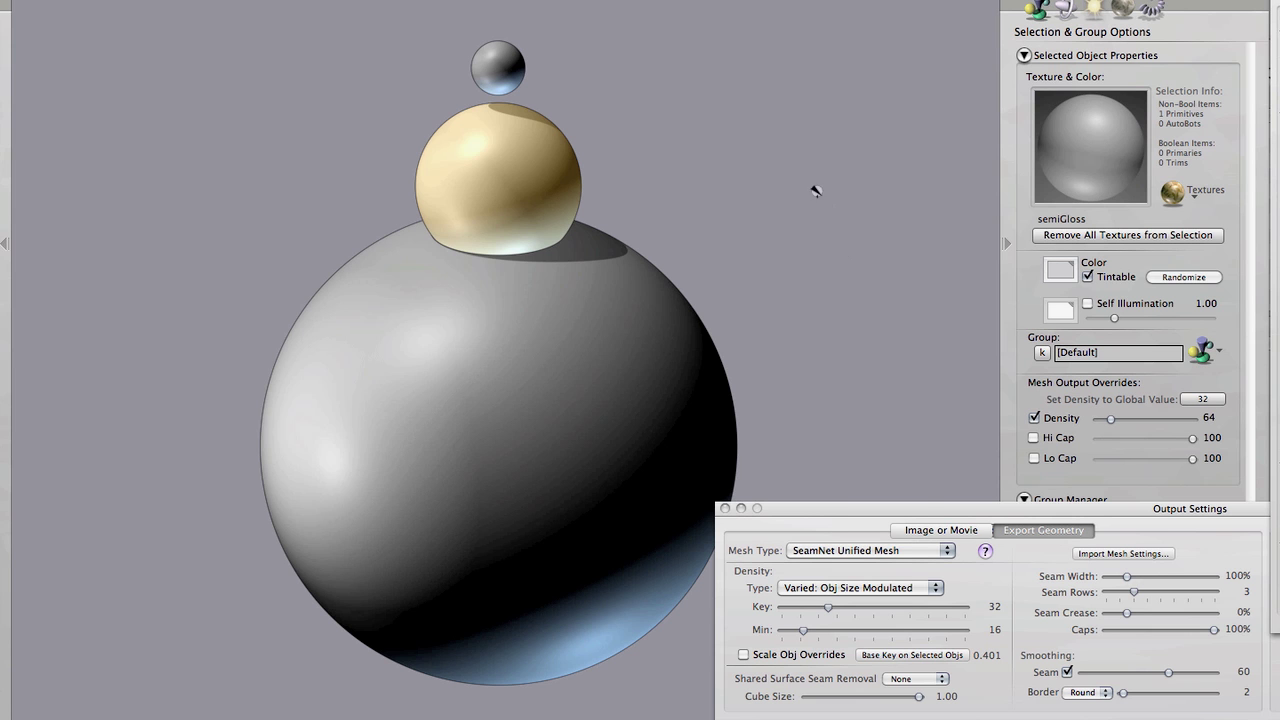
right_click(727, 81)
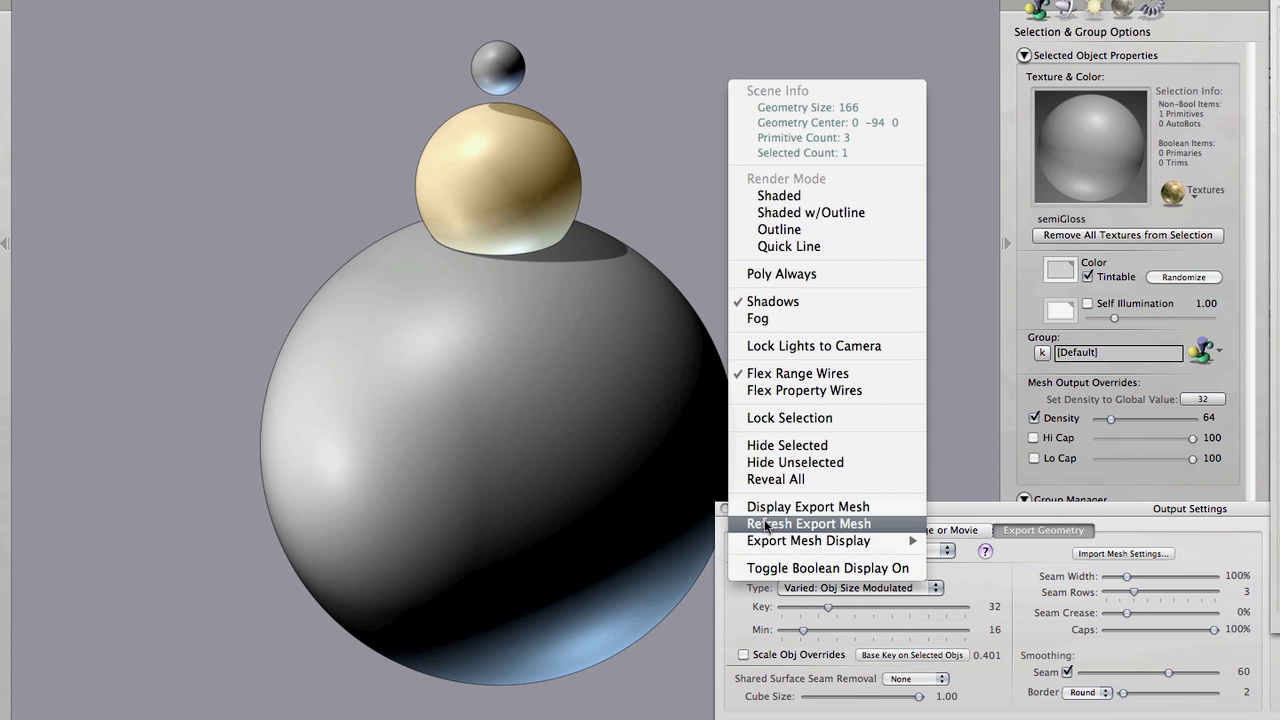
left_click(765, 522)
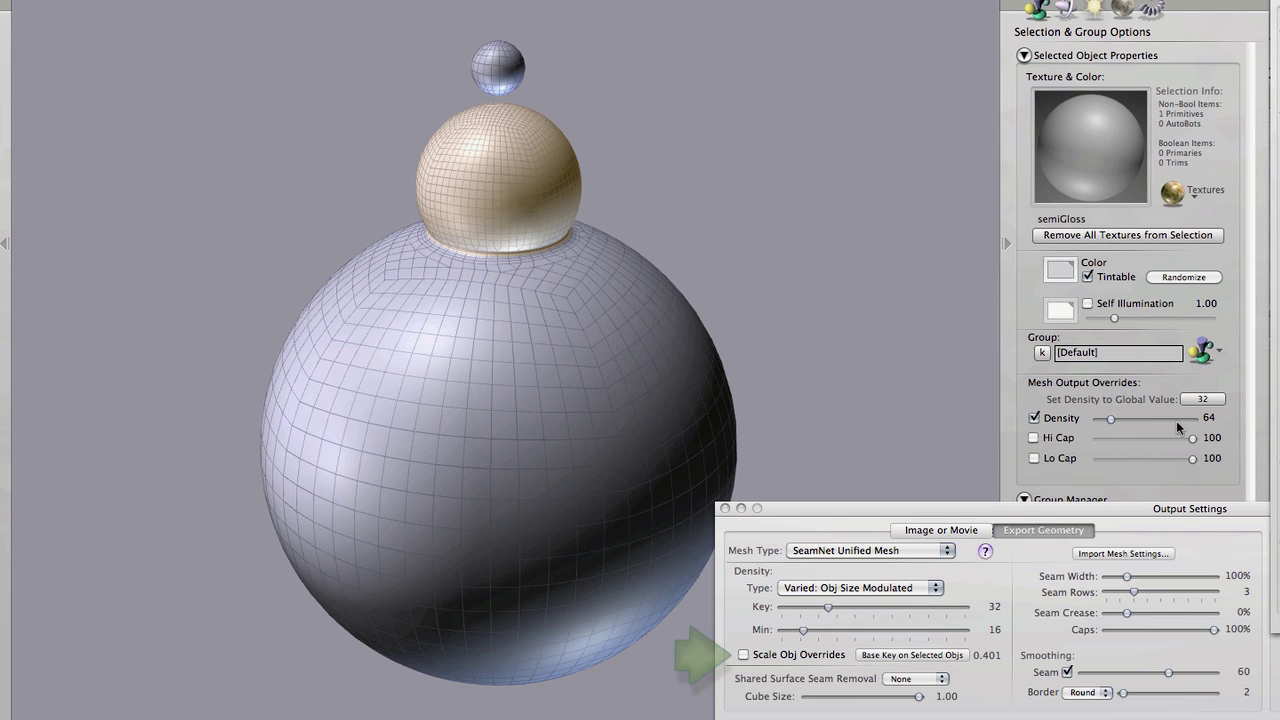
Enable Scale Obj Overrides, raise key density to 60, and refresh the export mesh
left_click(745, 655)
left_click(745, 655)
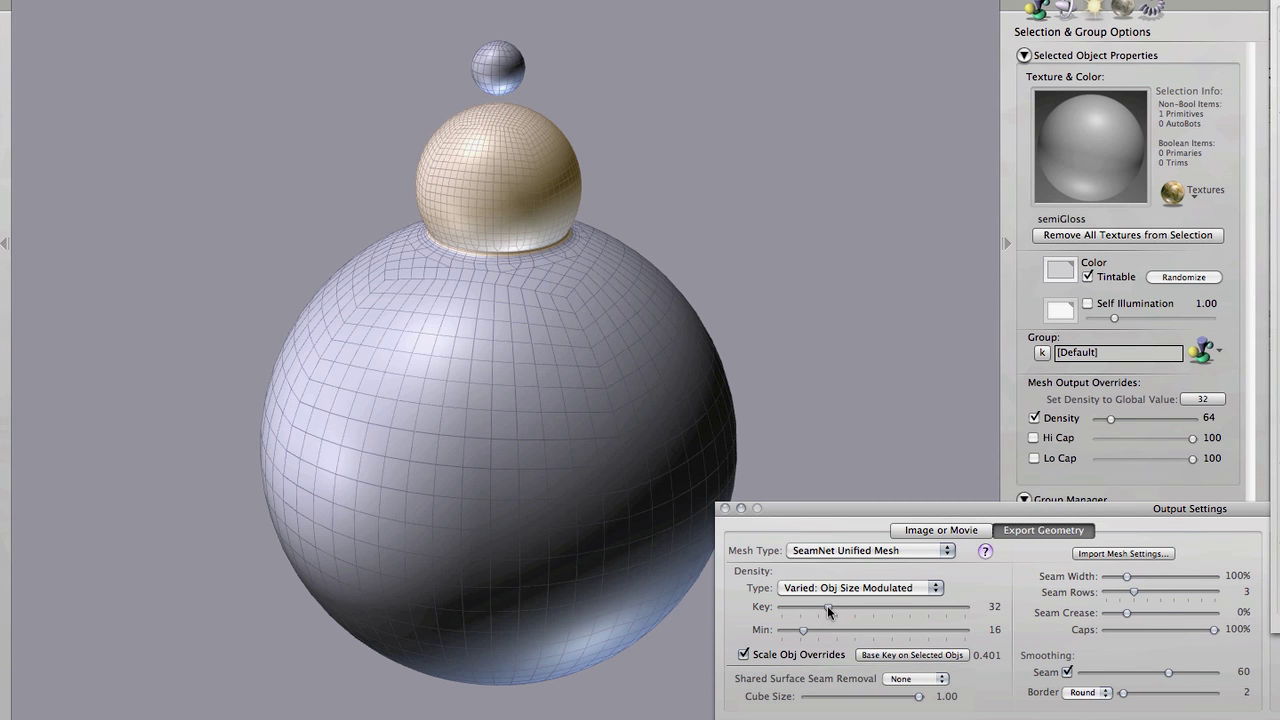
left_click_drag(827, 605, 850, 613)
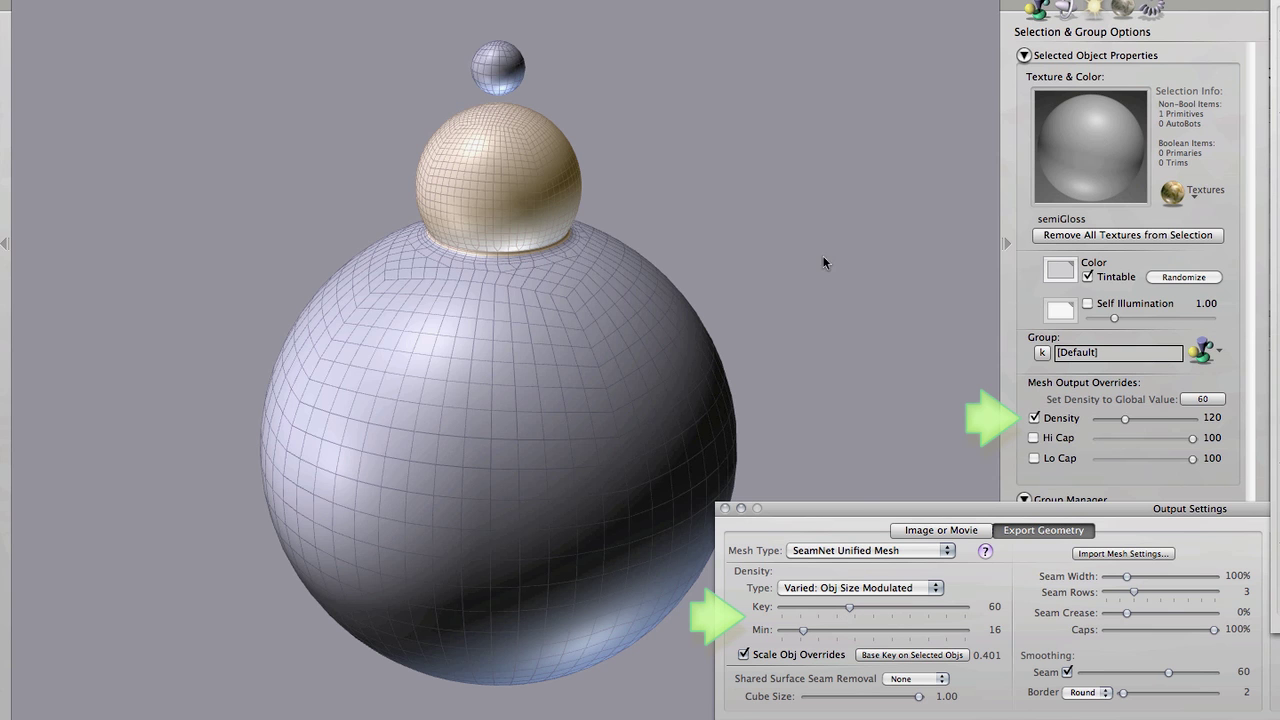
right_click(789, 62)
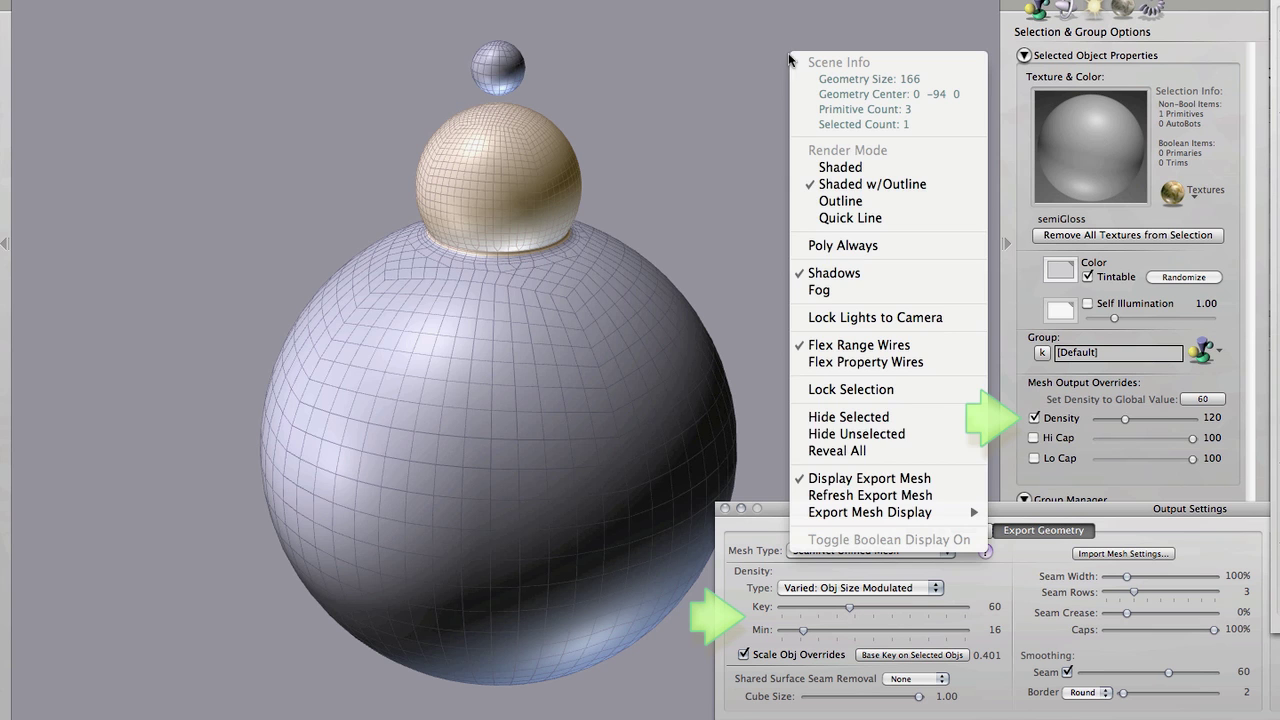
left_click(838, 494)
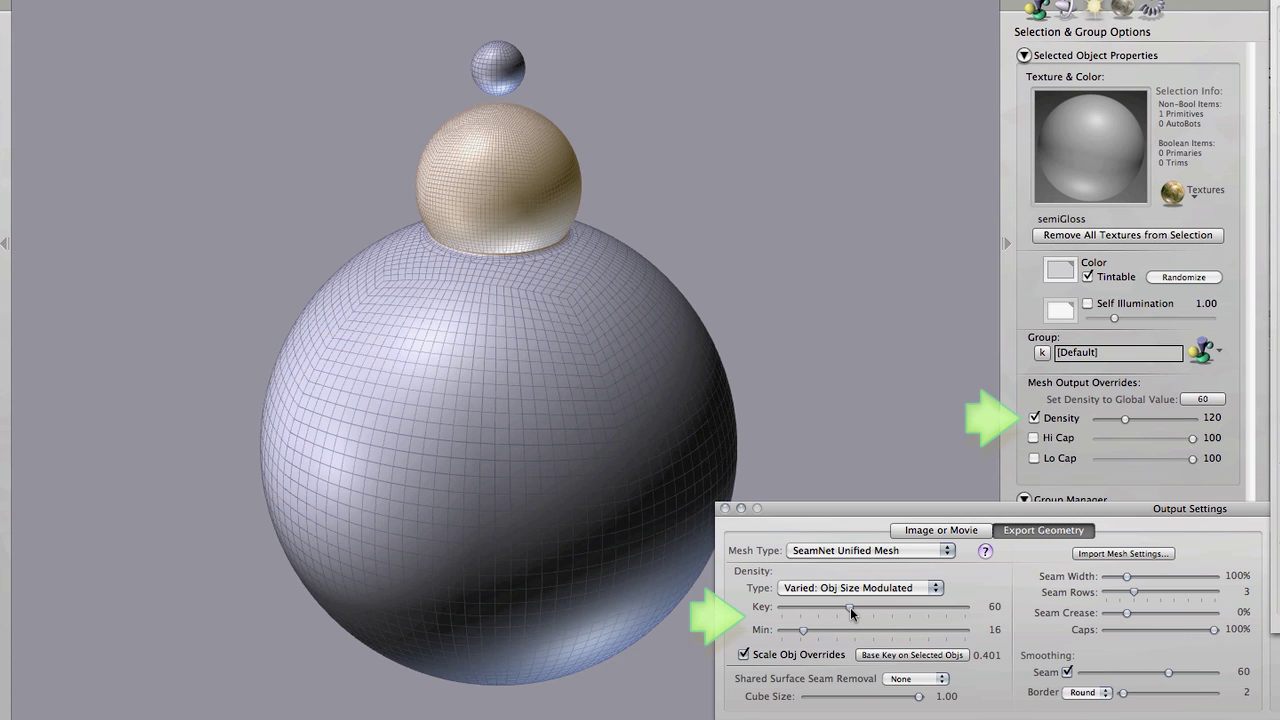
Lower key density to 16, scaling the override to 32, and refresh the export mesh
left_click_drag(850, 607, 783, 635)
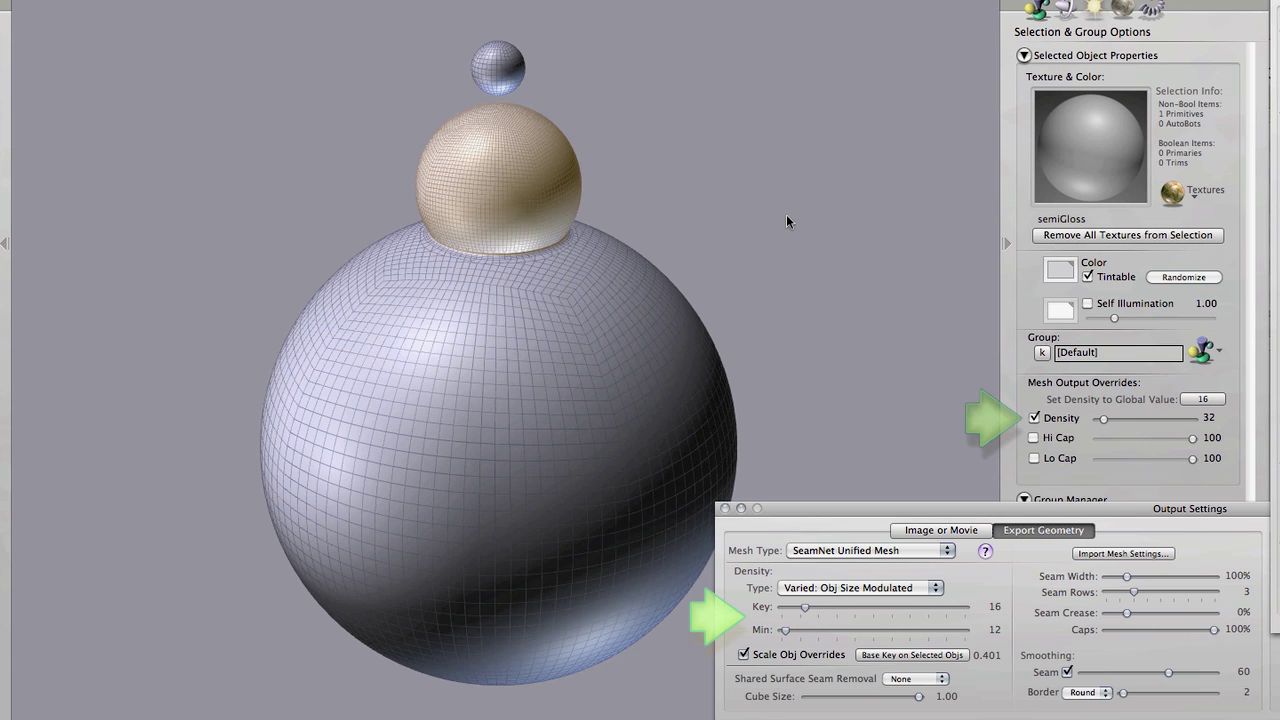
right_click(853, 225)
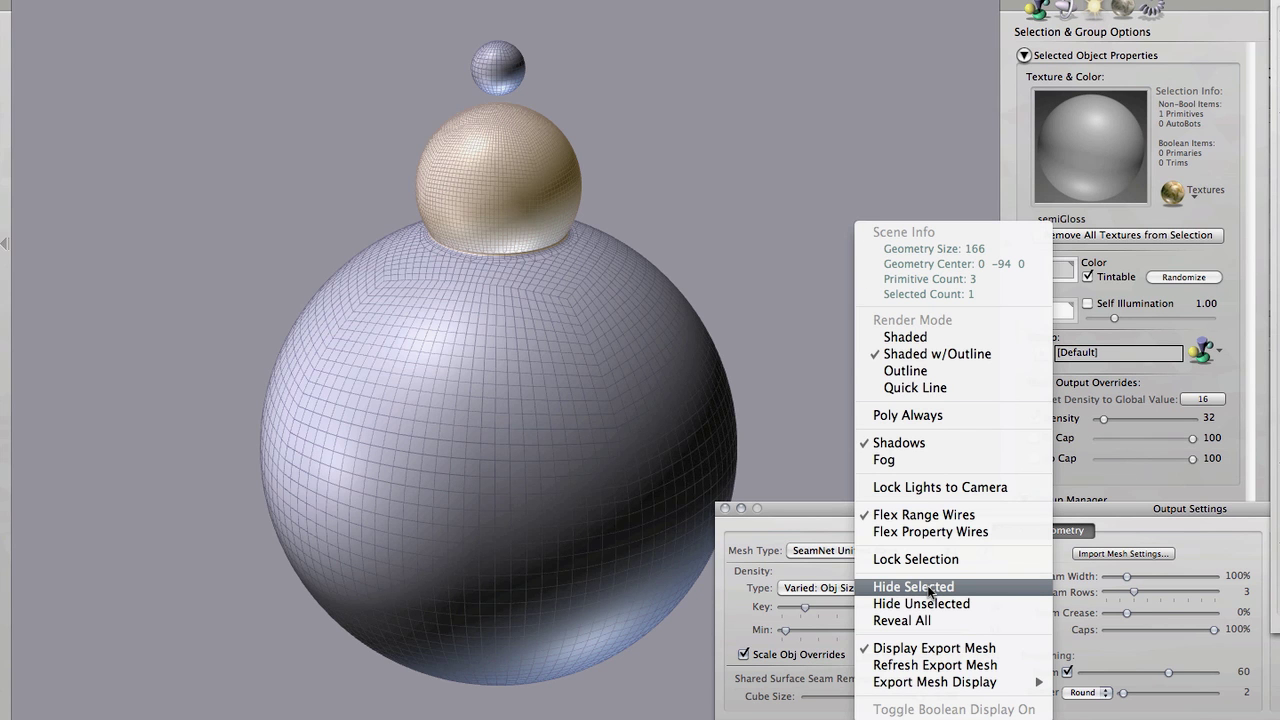
left_click(926, 661)
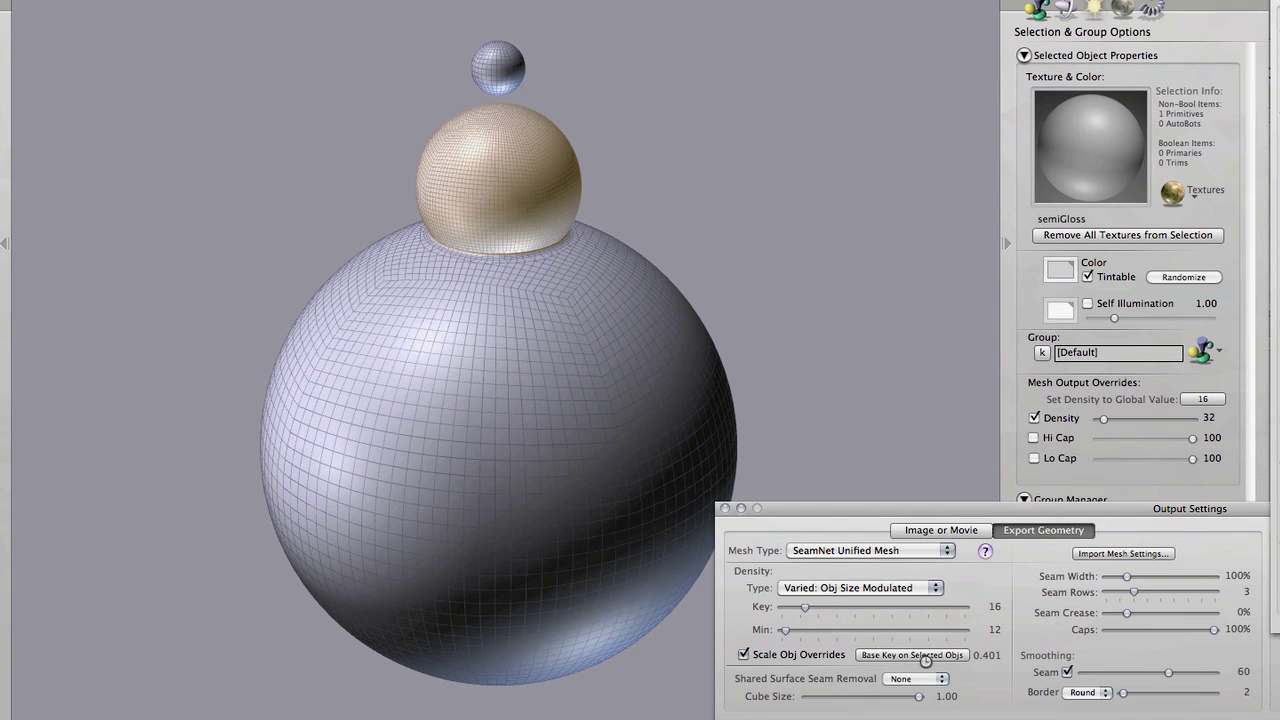